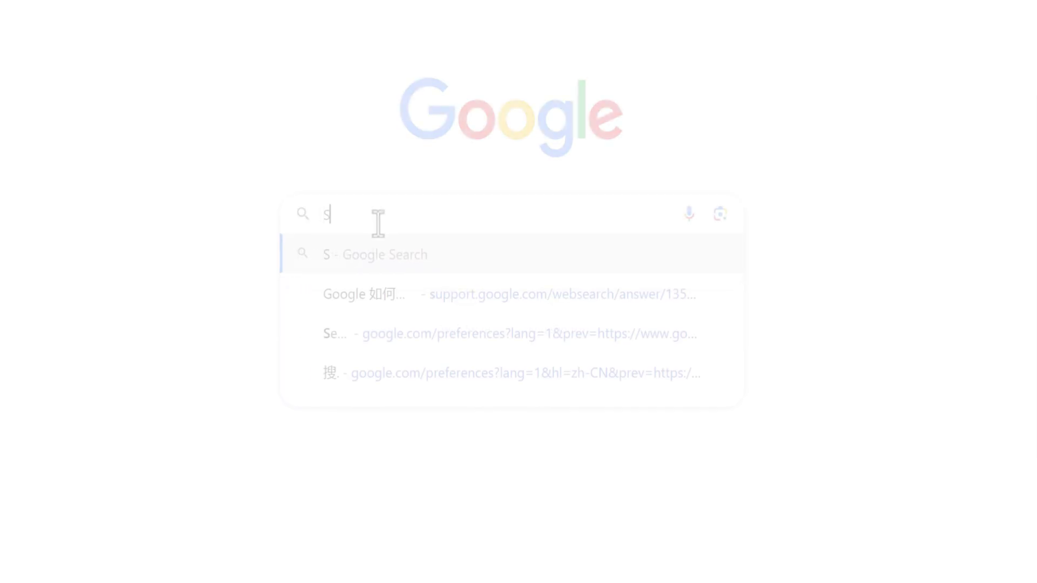
Step: Search the web for 'Stylar'
{"action": "type", "text": "Style"}
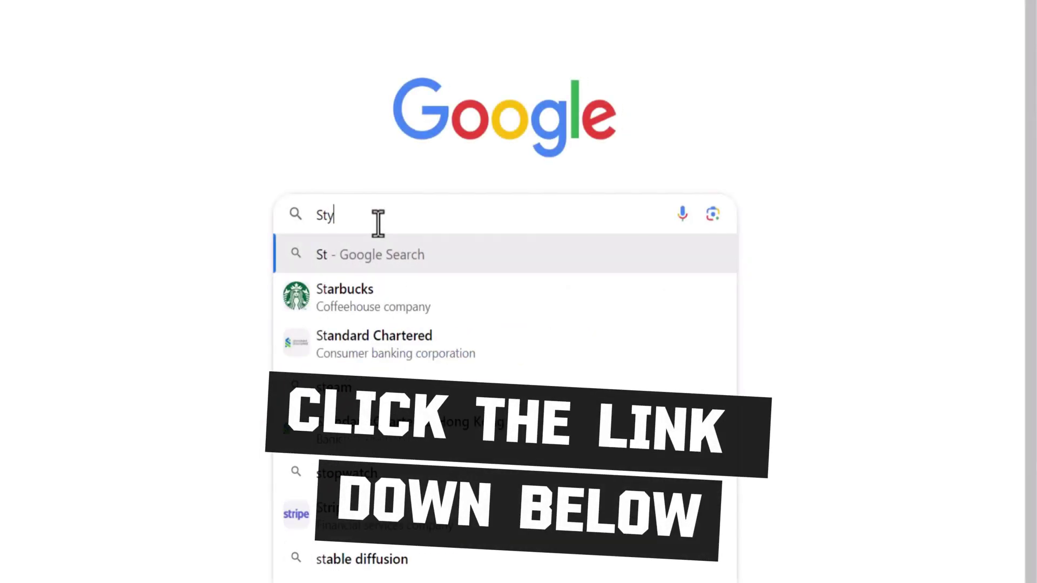
{"action": "key", "text": "BackSpace"}
{"action": "type", "text": "ar"}
{"action": "left_click", "coordinate": [377, 249]}
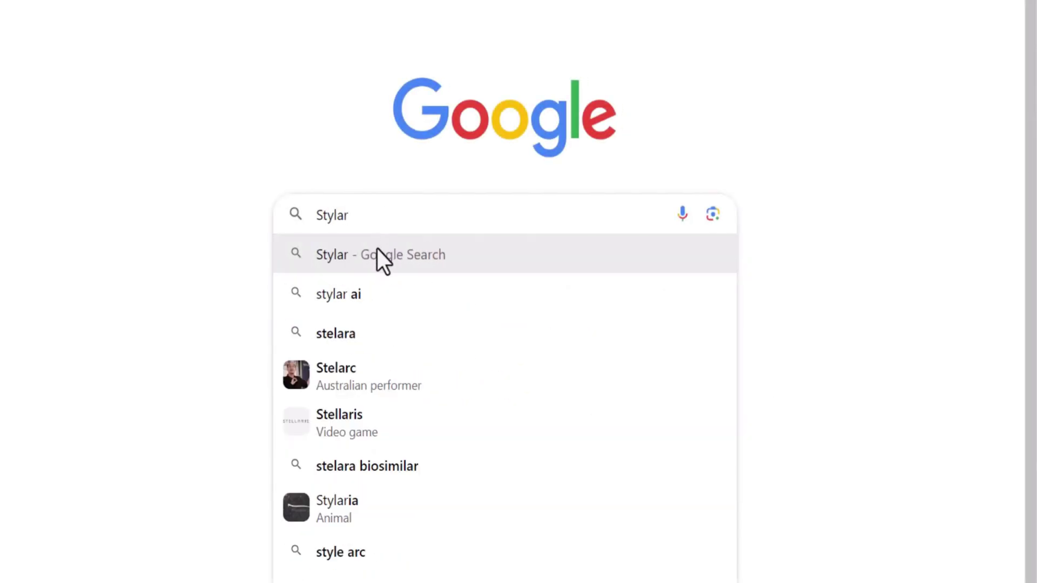
Step: Open stylar.ai from the results, sign up for free, and start a new blank project
{"action": "left_click", "coordinate": [142, 123]}
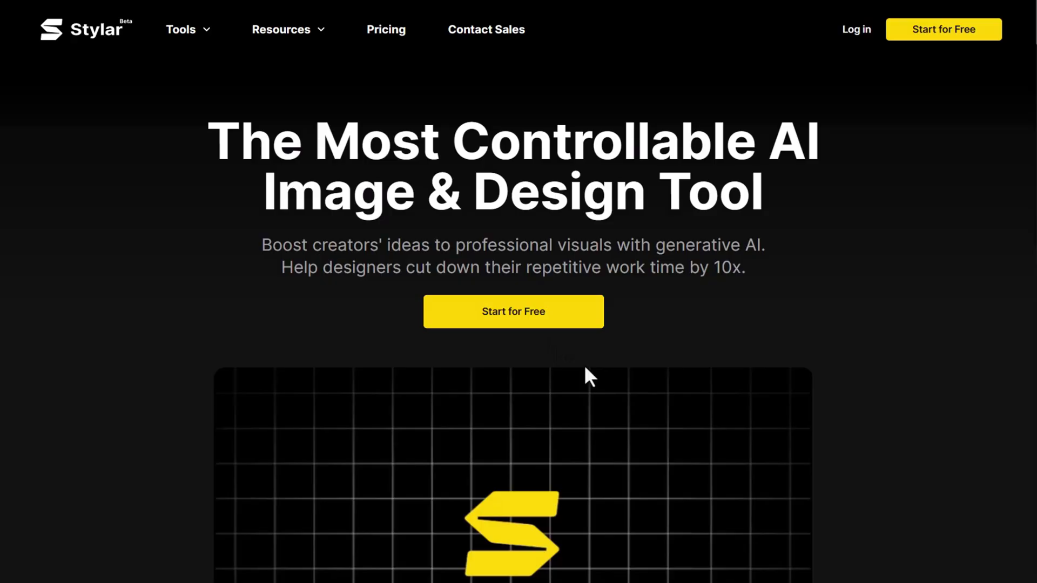
{"action": "left_click", "coordinate": [542, 313]}
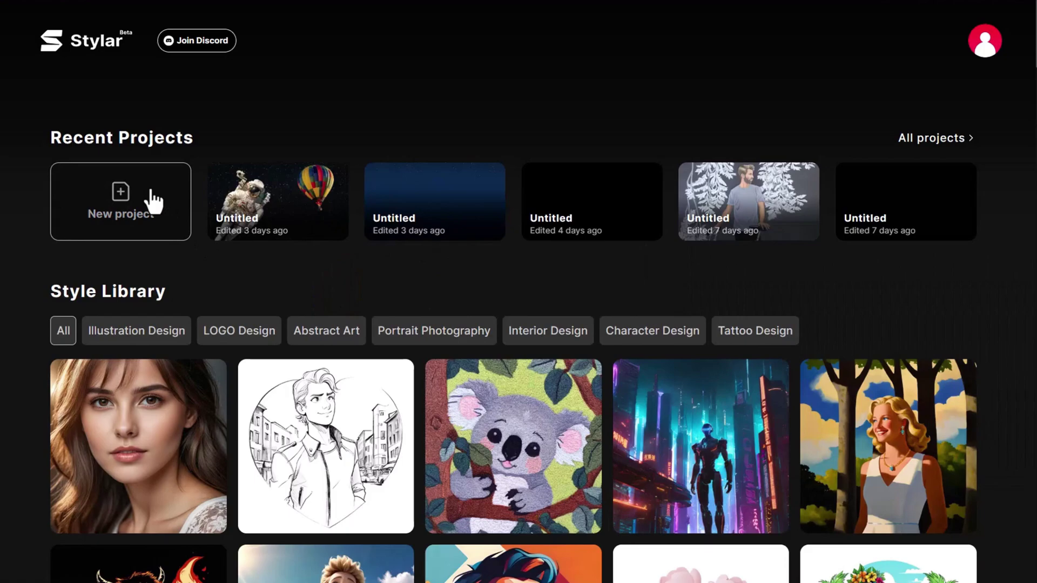
{"action": "left_click", "coordinate": [121, 196]}
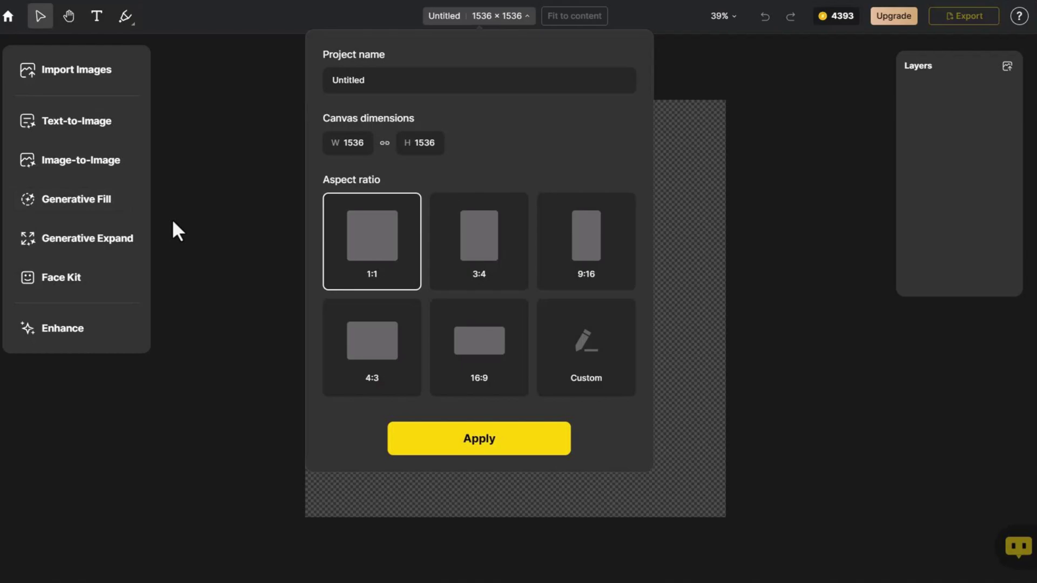
Step: Accept the 1536 × 1536 square canvas and write the juicy steak on wooden cutting board prompt in Text-to-Image
{"action": "left_click", "coordinate": [424, 440]}
{"action": "left_click", "coordinate": [118, 124]}
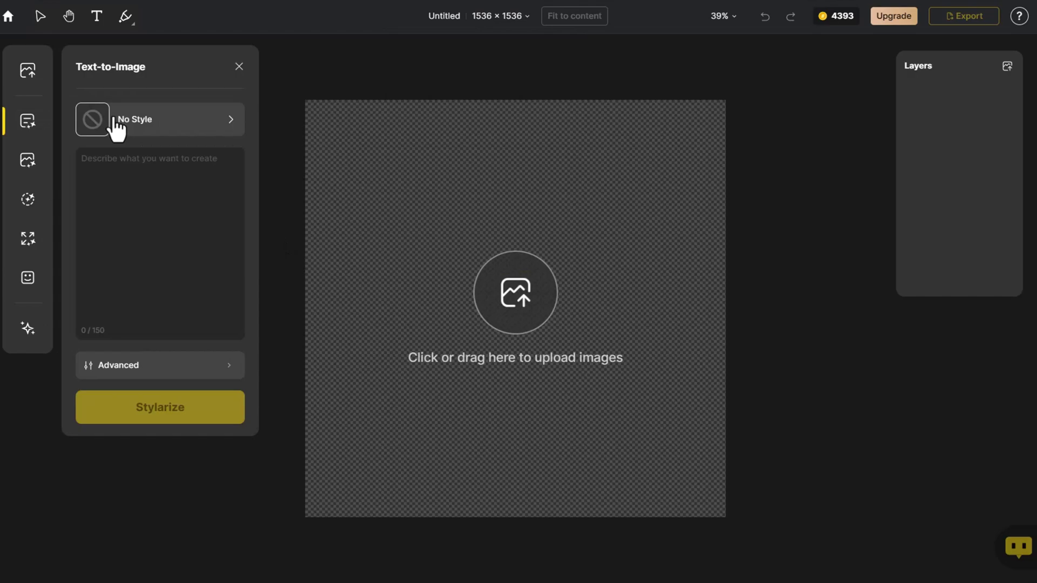
{"action": "left_click", "coordinate": [141, 160]}
{"action": "type", "text": "A juicy steak t"}
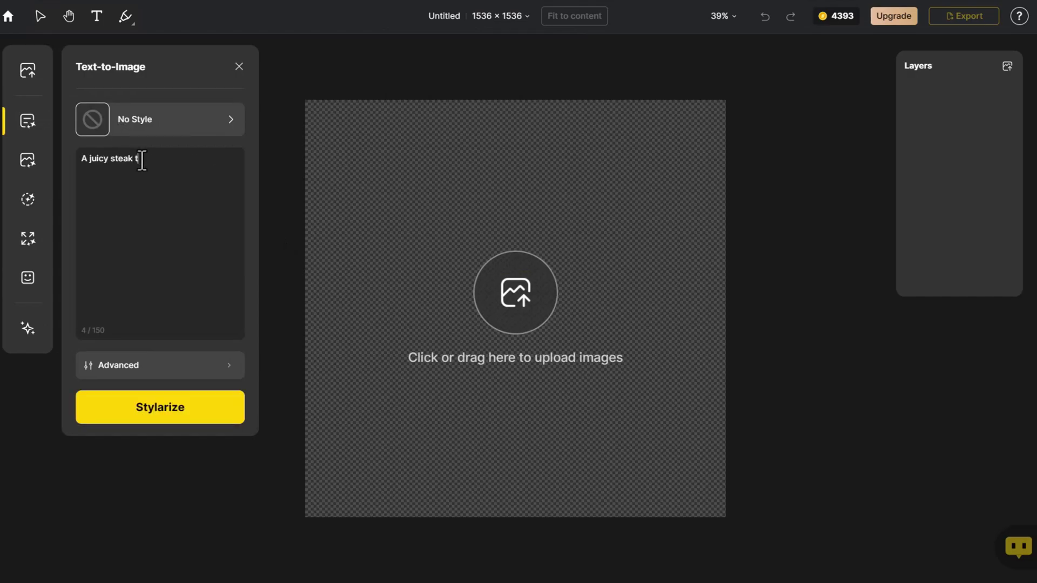
{"action": "type", "text": "opped with herbs and coarse pepp"}
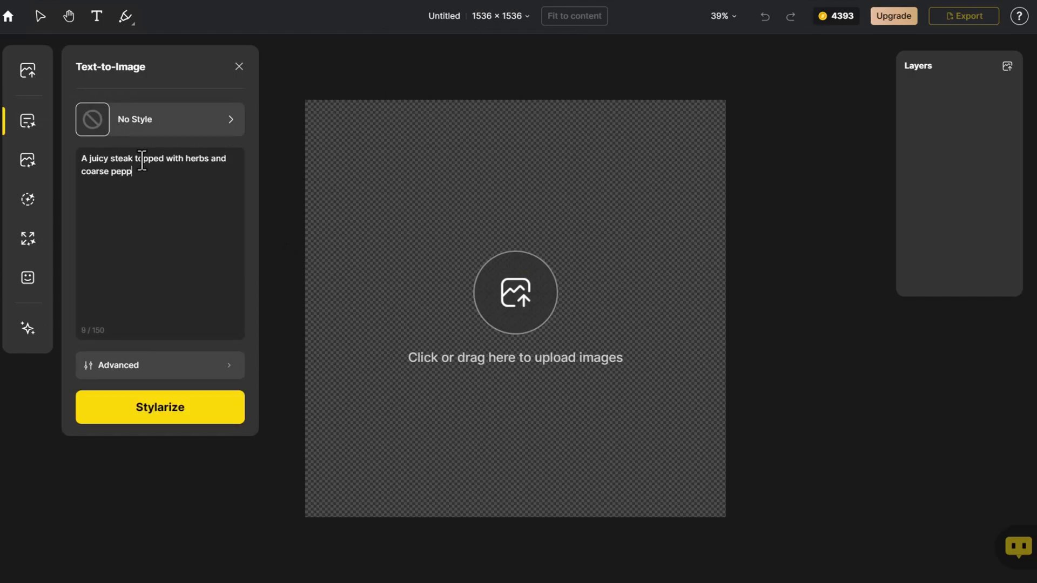
{"action": "type", "text": "er and placed on a wooden"}
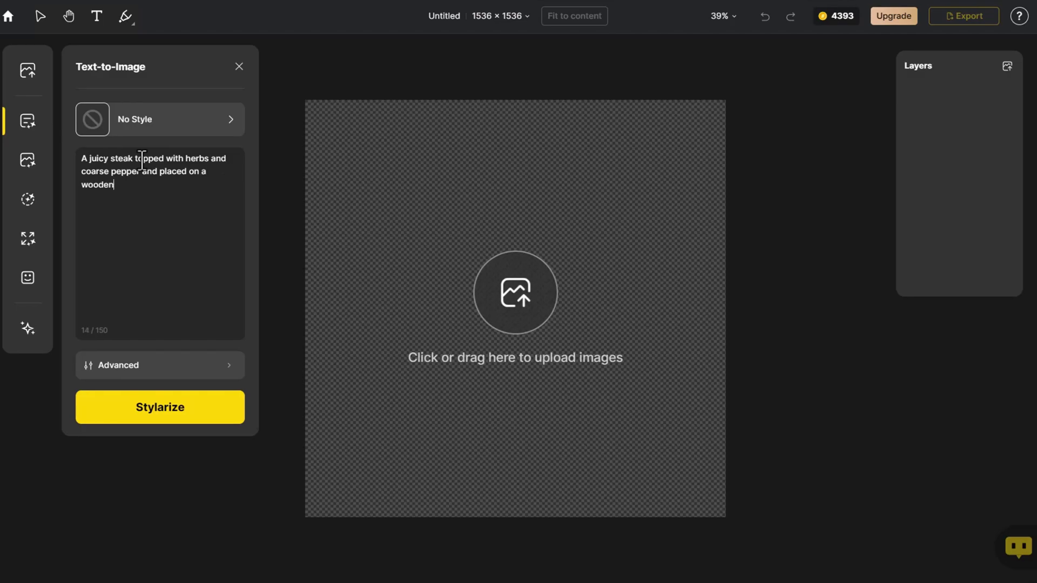
{"action": "type", "text": " cutting board.white background."}
Step: Create a custom style from an uploaded 3D burger reference image
{"action": "left_click", "coordinate": [155, 123]}
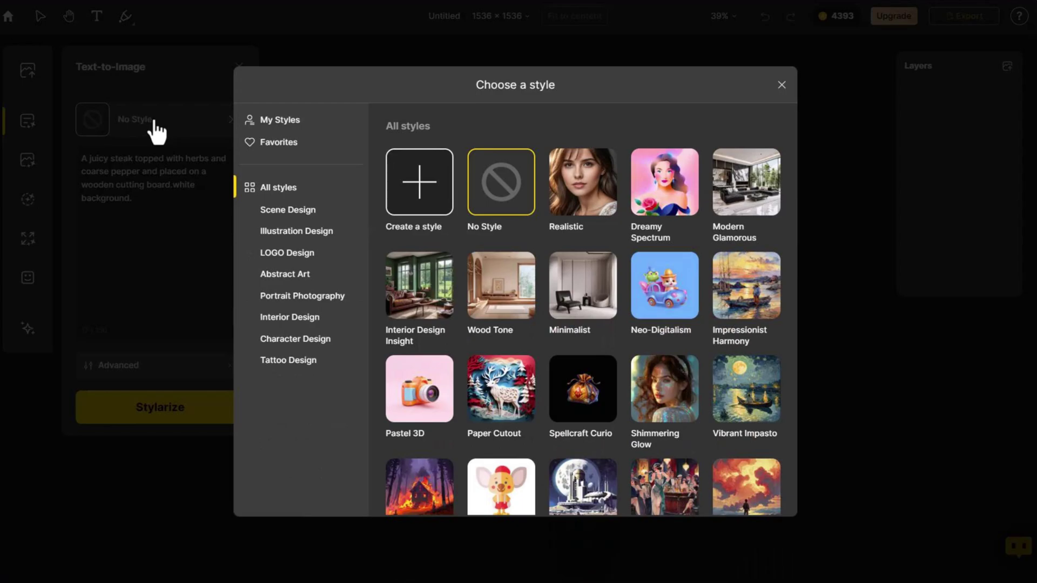
{"action": "left_click", "coordinate": [420, 184]}
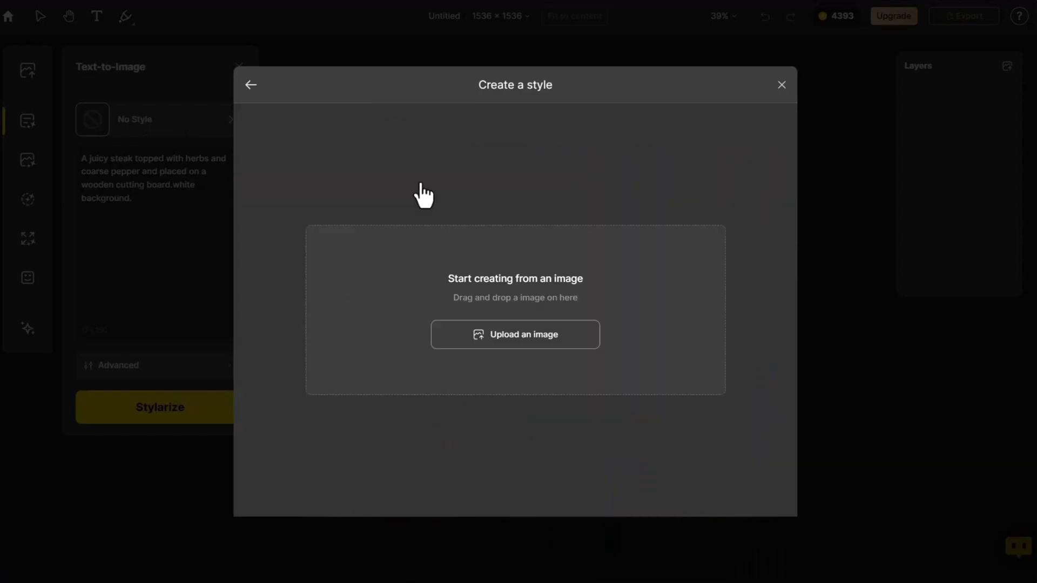
{"action": "left_click", "coordinate": [493, 346]}
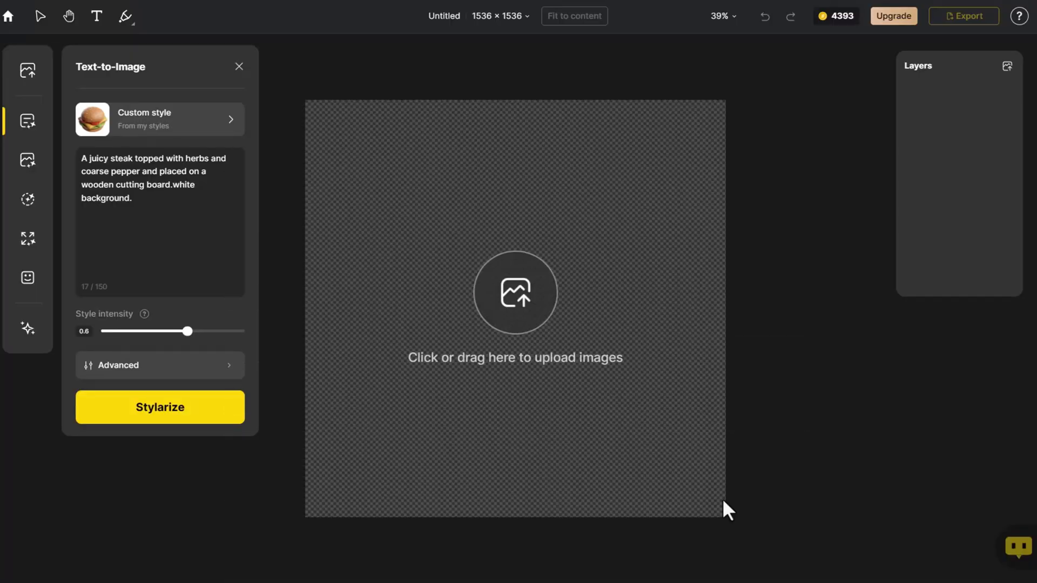
Step: Lower style intensity to 0.4 and Stylarize four burger-style steak images
{"action": "left_click_drag", "start_coordinate": [186, 331], "coordinate": [173, 333]}
{"action": "left_click", "coordinate": [209, 414]}
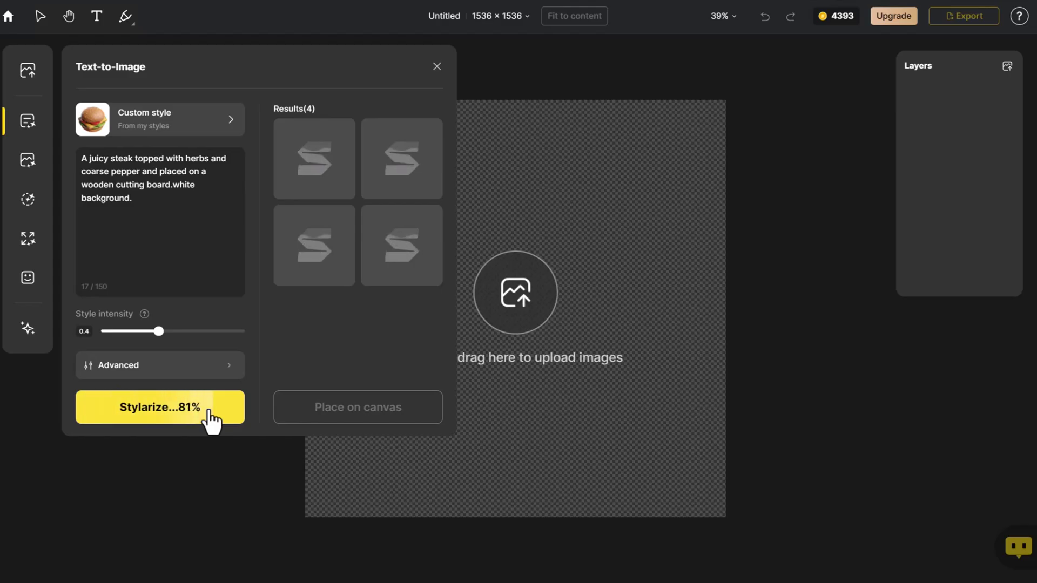
{"action": "mouse_move", "coordinate": [289, 267]}
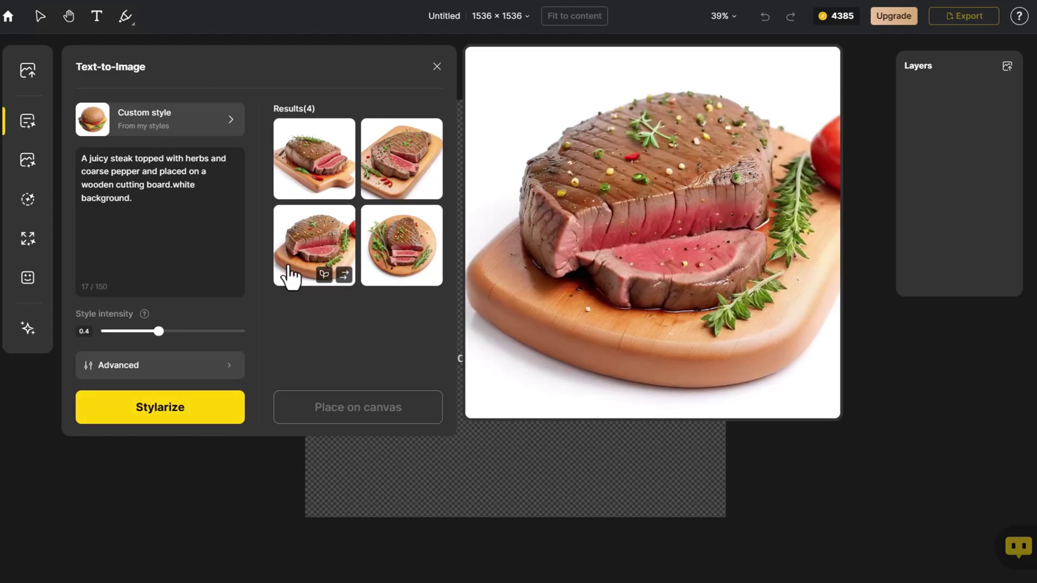
{"action": "mouse_move", "coordinate": [382, 197]}
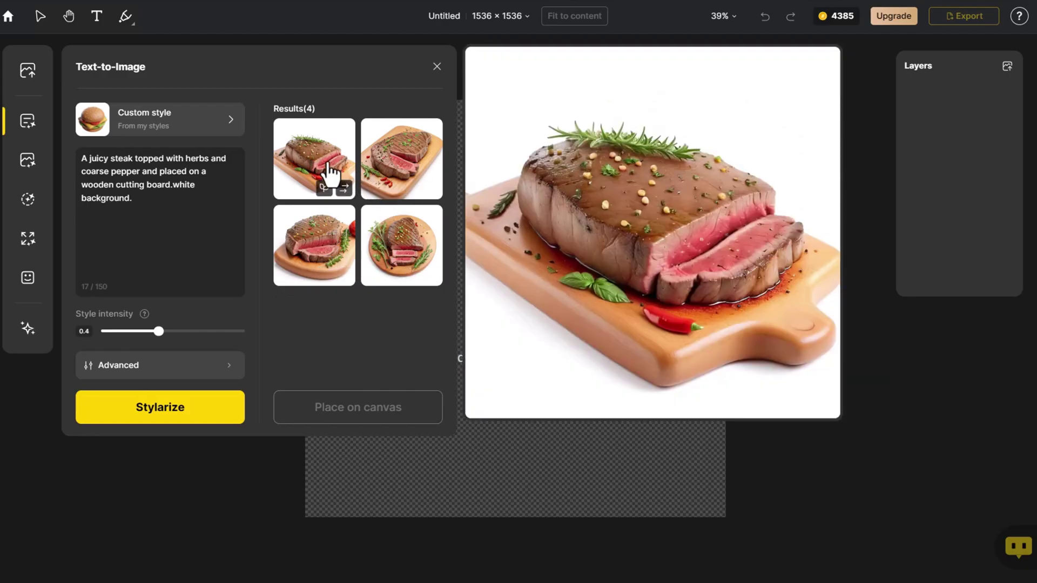
Step: Select the fourth steak result and replace the prompt with 'A wooden dish with fries and ketchup.white background'
{"action": "left_click", "coordinate": [399, 246]}
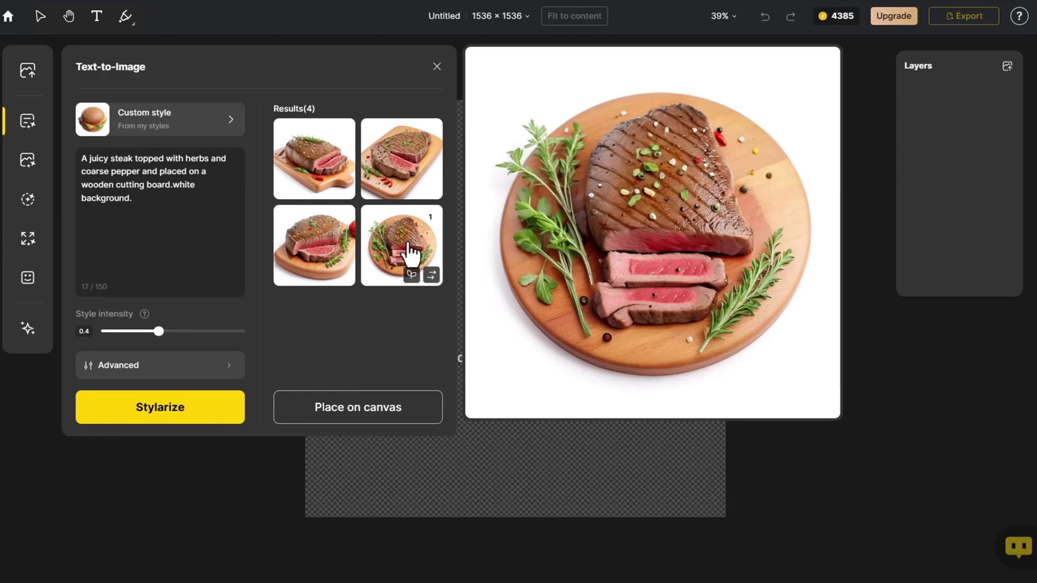
{"action": "left_click_drag", "start_coordinate": [148, 206], "coordinate": [65, 161]}
{"action": "type", "text": "A w"}
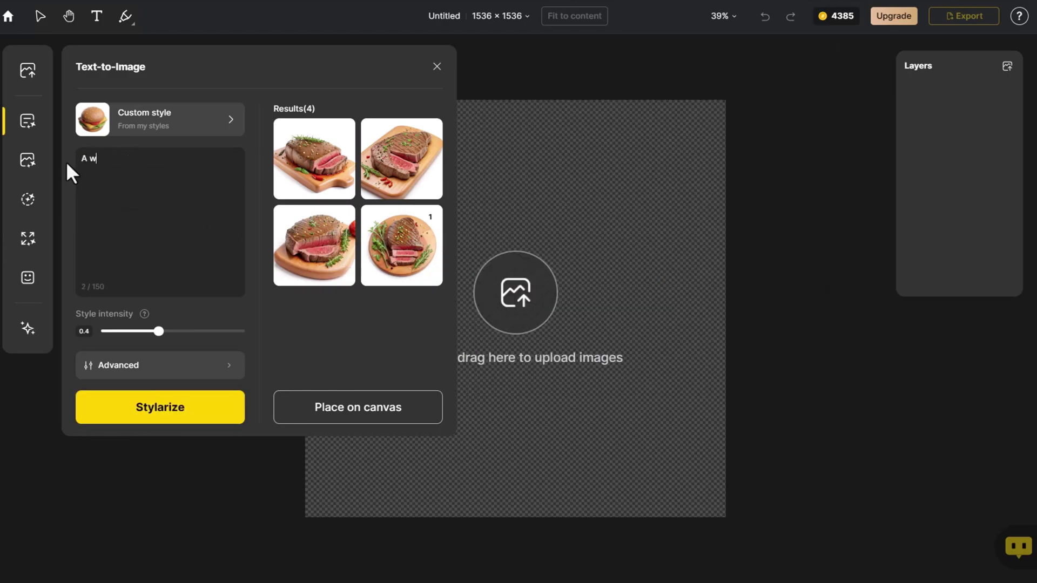
{"action": "type", "text": "ooden dish with fries and ketchup.white background"}
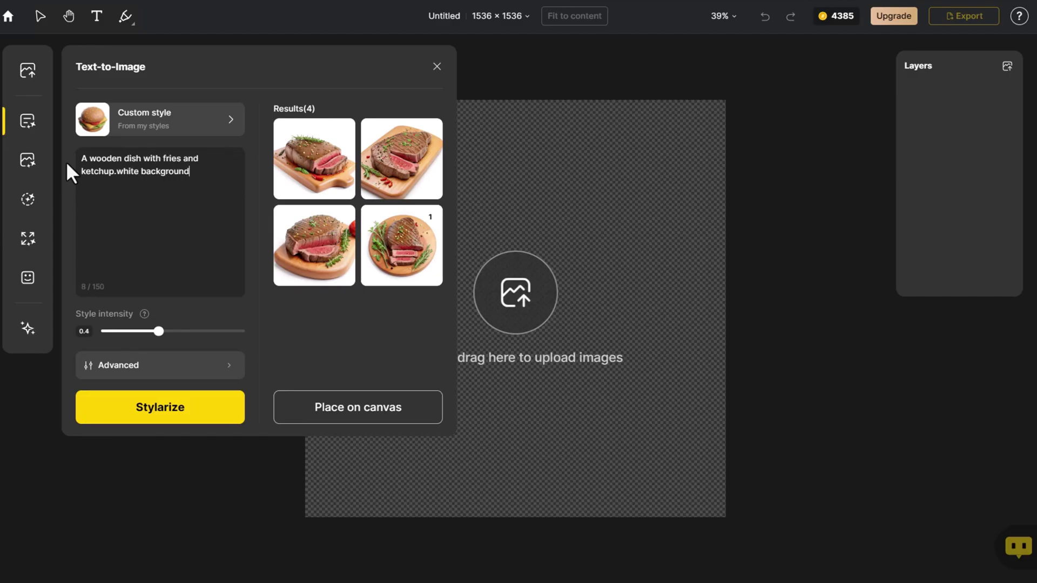
Step: Raise style intensity to 0.6 and generate four fries-and-ketchup images
{"action": "left_click", "coordinate": [187, 331]}
{"action": "left_click", "coordinate": [205, 410]}
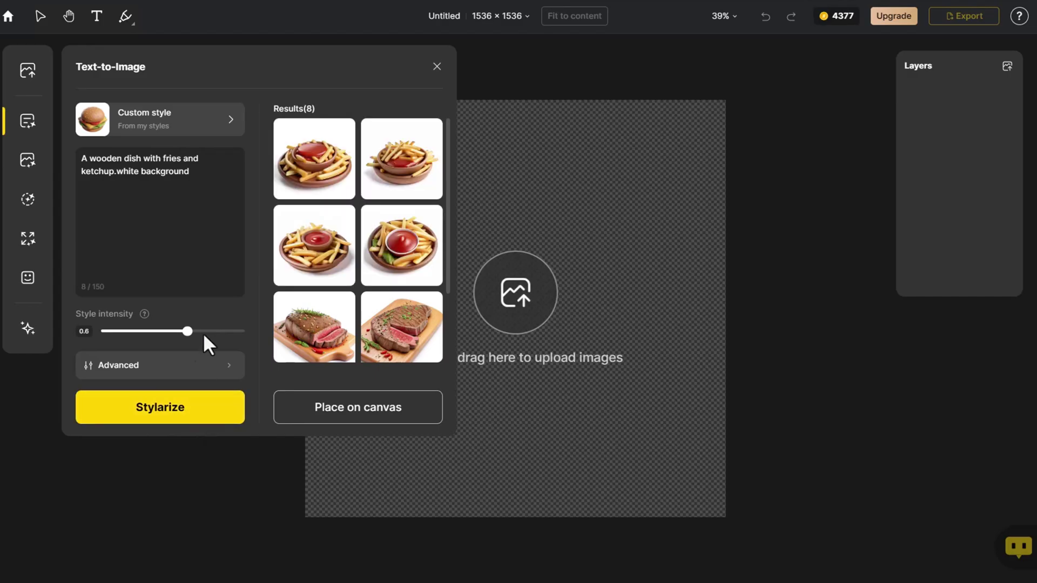
{"action": "mouse_move", "coordinate": [292, 277]}
{"action": "mouse_move", "coordinate": [375, 262]}
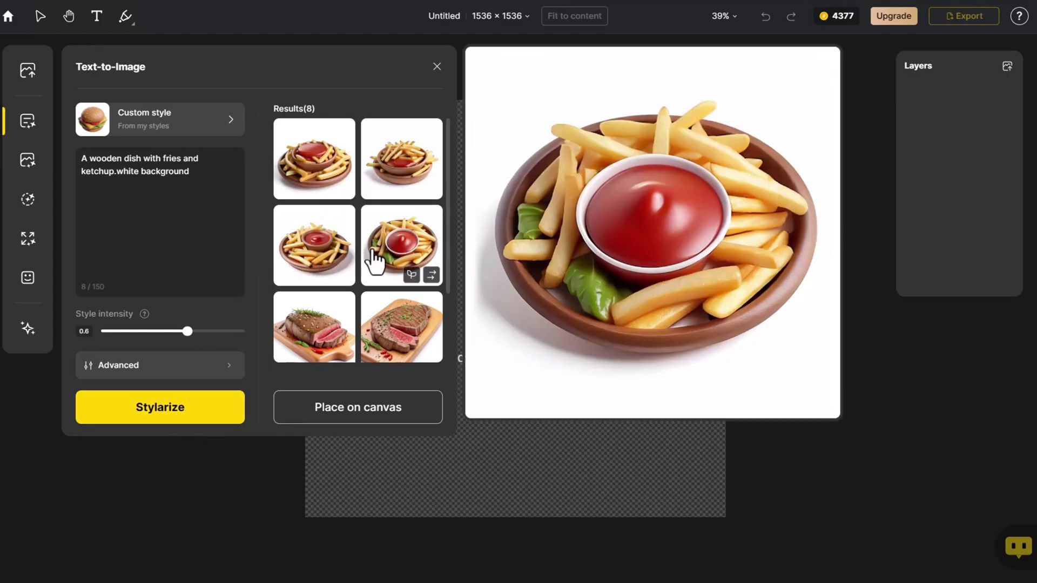
{"action": "mouse_move", "coordinate": [331, 178]}
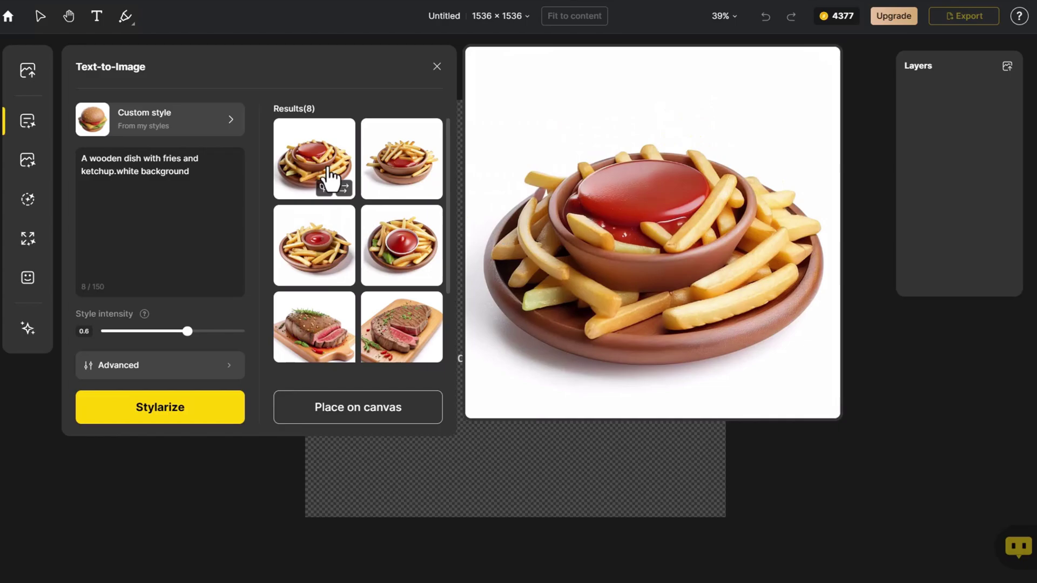
{"action": "mouse_move", "coordinate": [325, 227]}
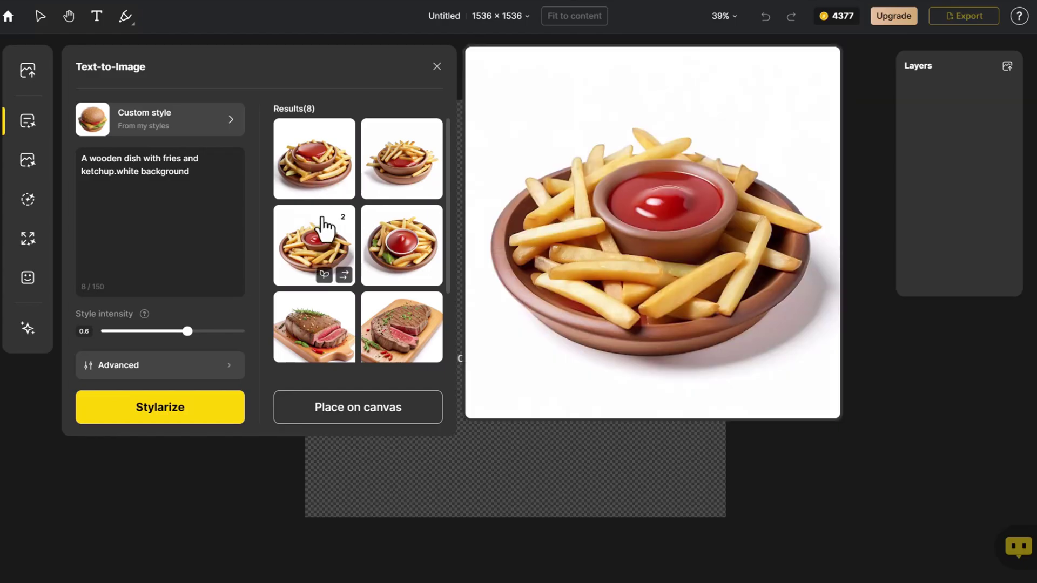
Step: Place the chosen steak and fries results on the canvas, then import the pasta sketch as Layer 3
{"action": "left_click", "coordinate": [402, 421]}
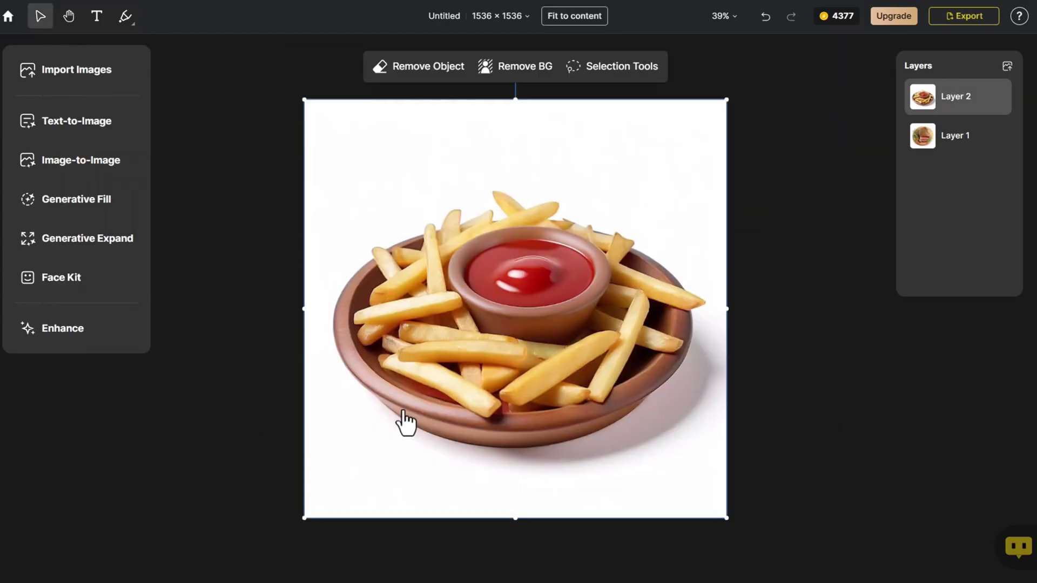
{"action": "left_click", "coordinate": [238, 359]}
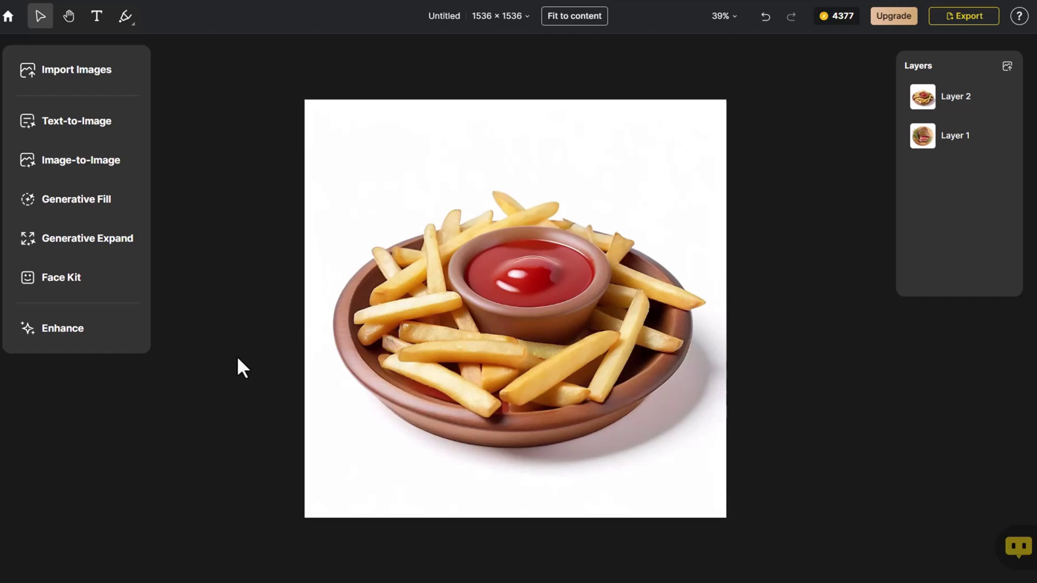
{"action": "left_click", "coordinate": [123, 81]}
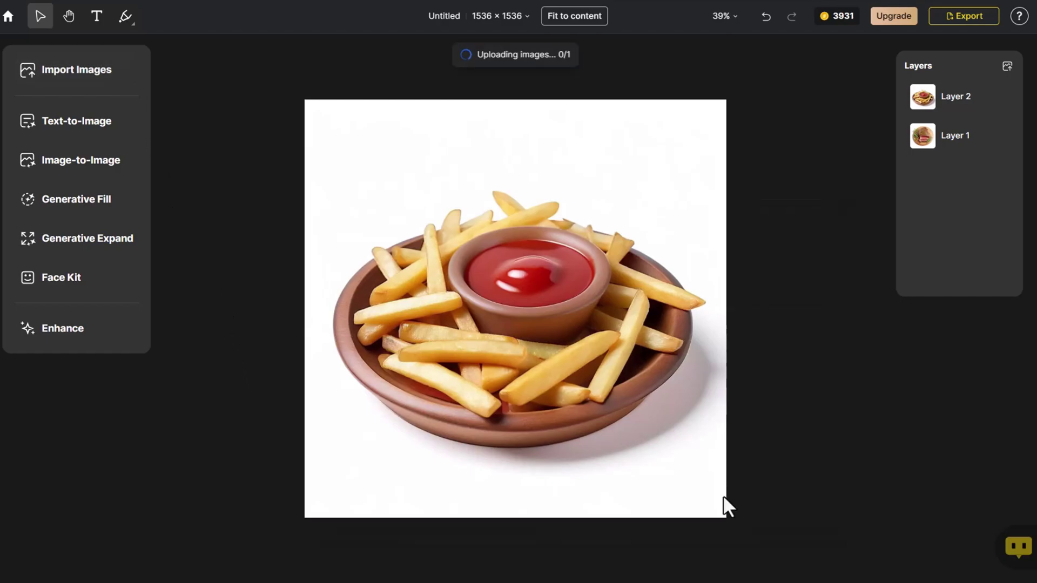
{"action": "left_click", "coordinate": [724, 496]}
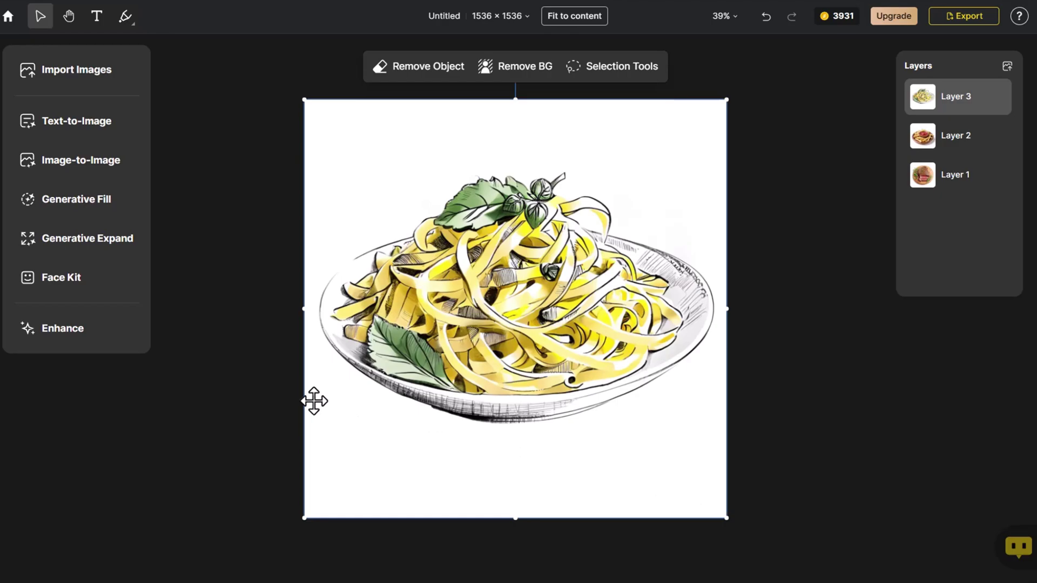
{"action": "left_click", "coordinate": [280, 378]}
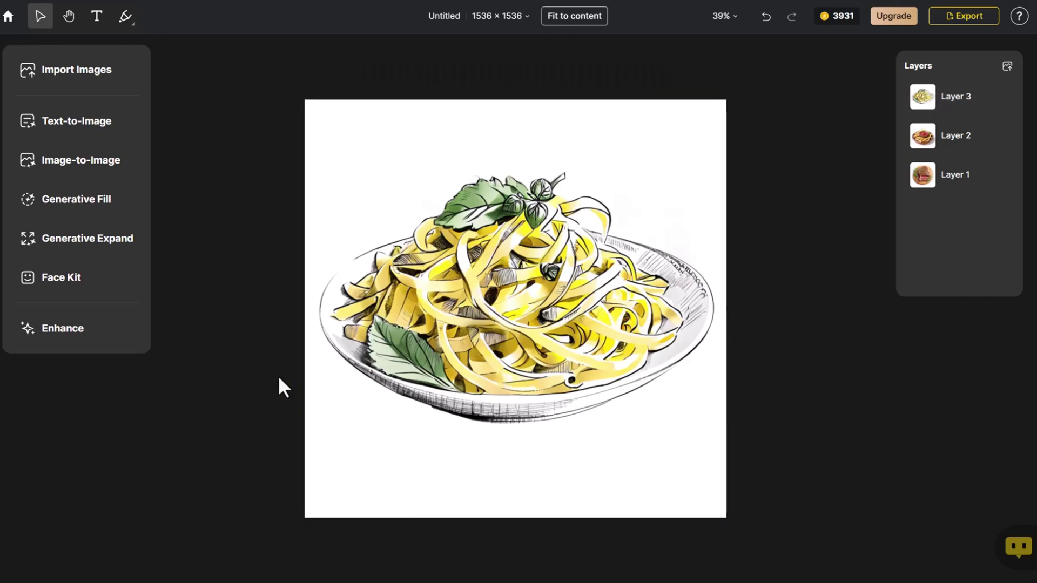
Step: In Image-to-Image, apply the saved burger style and auto-generate the pasta prompt
{"action": "left_click", "coordinate": [106, 164]}
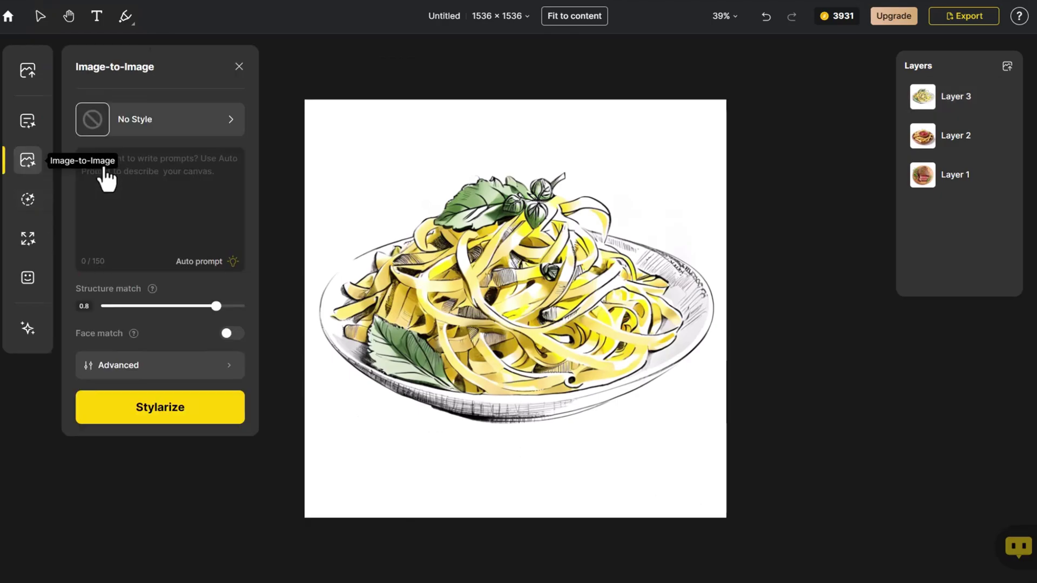
{"action": "left_click", "coordinate": [157, 136]}
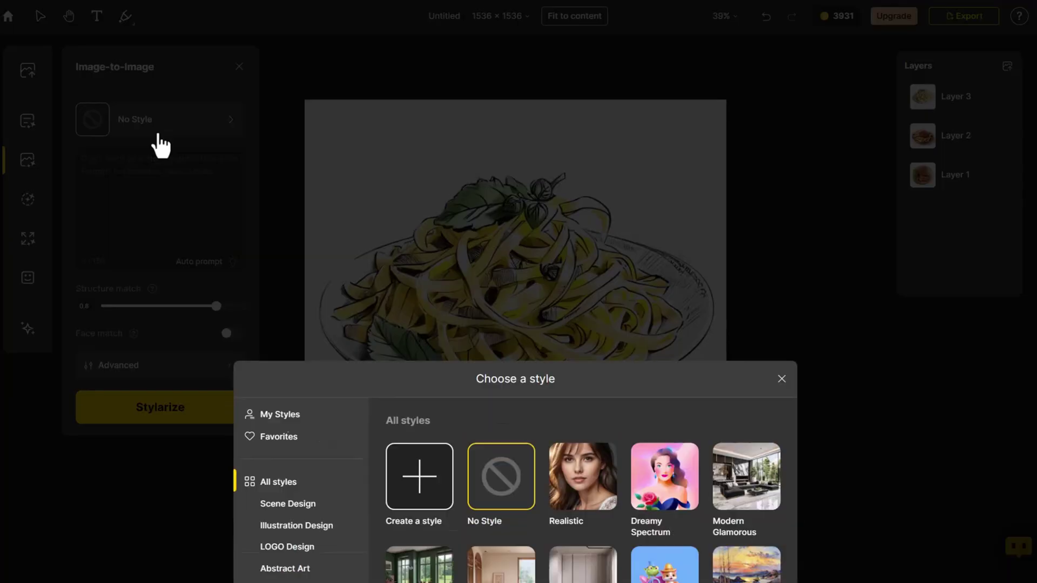
{"action": "left_click", "coordinate": [270, 124]}
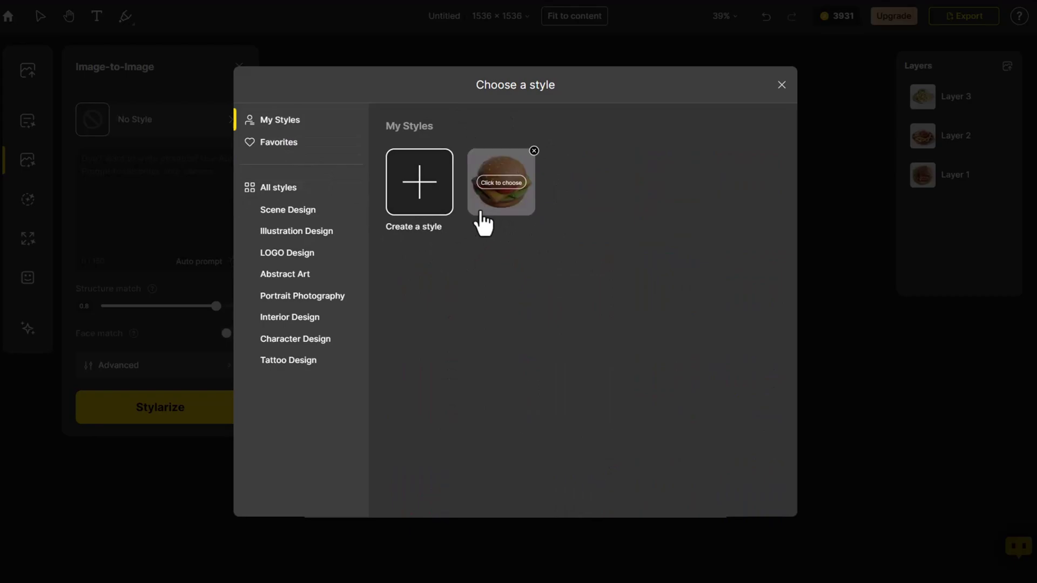
{"action": "left_click", "coordinate": [494, 194]}
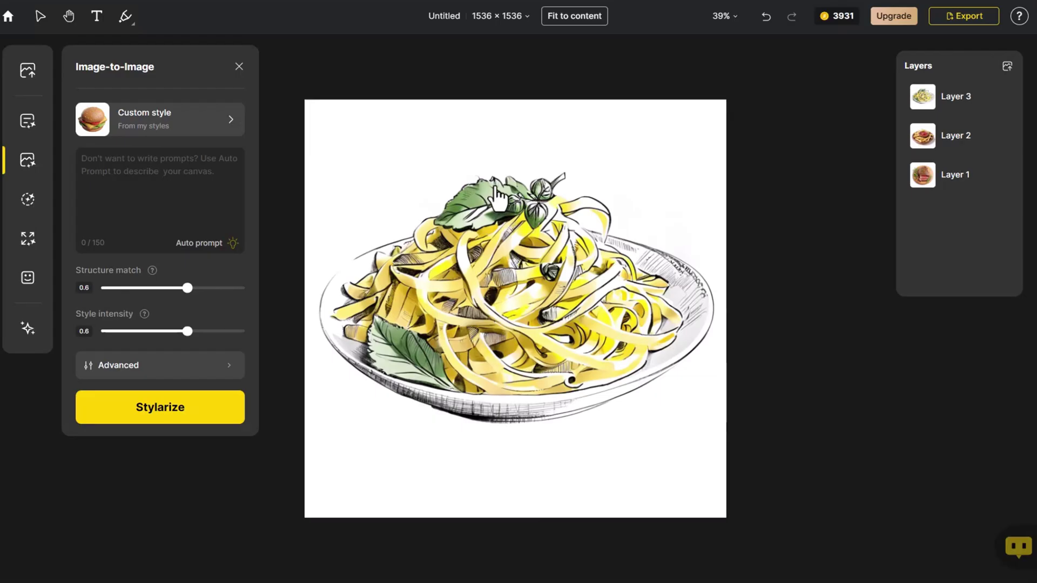
{"action": "left_click", "coordinate": [221, 244]}
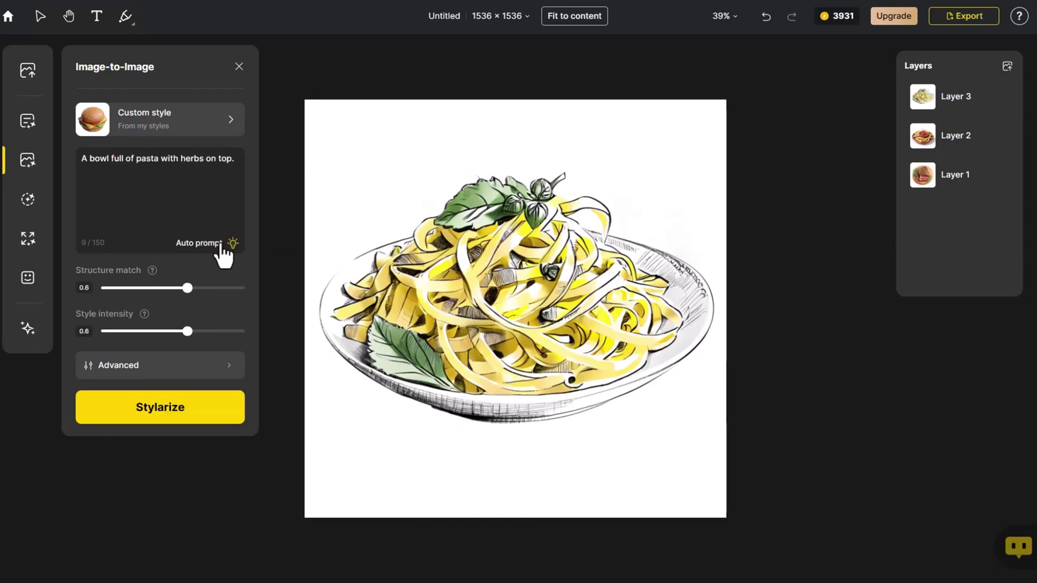
Step: Set structure match to 1 and style intensity to 0.8, then generate restyled pasta versions
{"action": "left_click", "coordinate": [243, 288]}
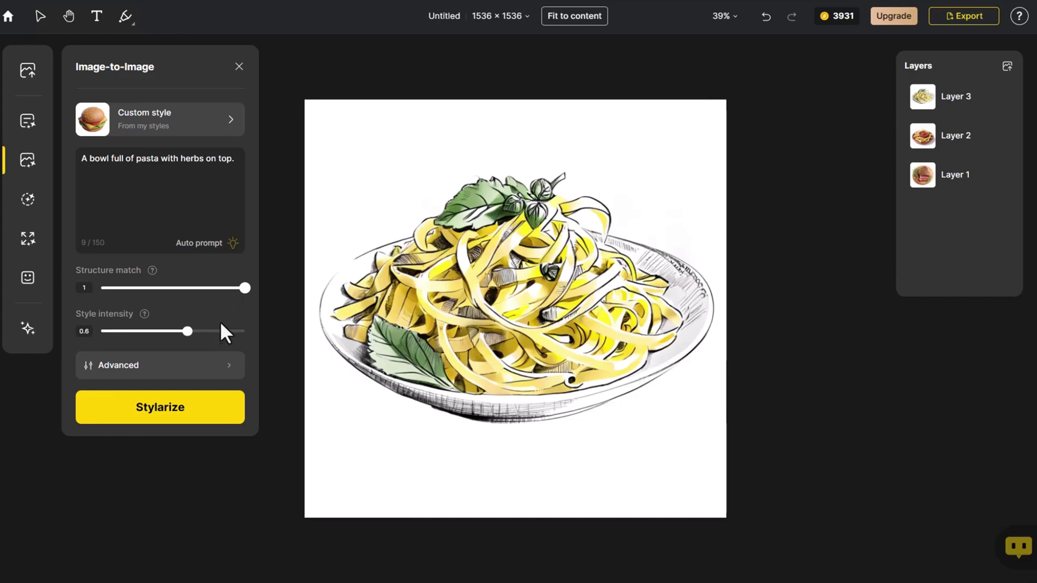
{"action": "left_click", "coordinate": [217, 331]}
{"action": "left_click", "coordinate": [209, 410]}
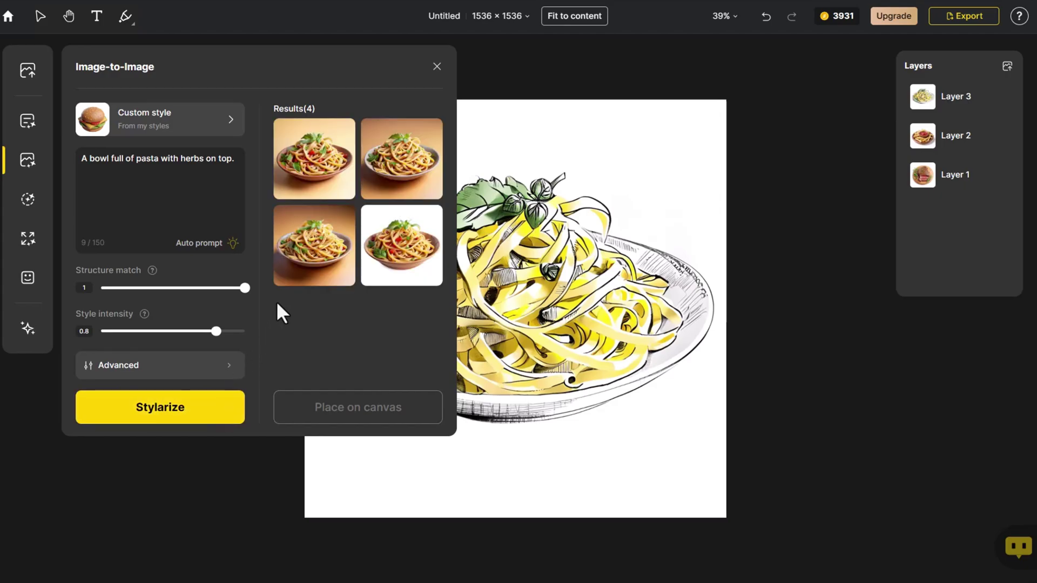
Step: Place the white-background pasta bowl result on the canvas as Layer 4
{"action": "mouse_move", "coordinate": [293, 268]}
{"action": "mouse_move", "coordinate": [385, 253]}
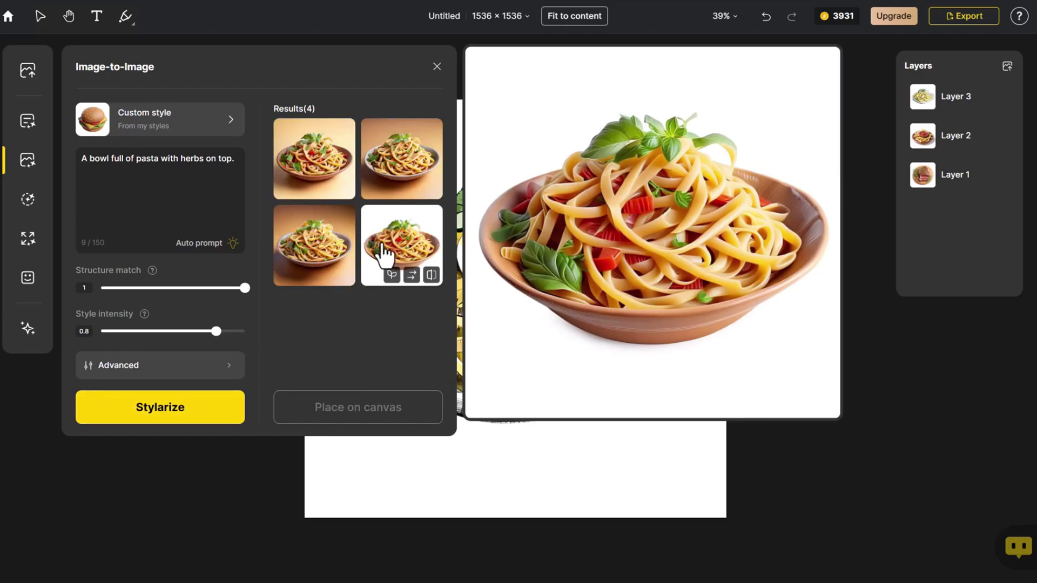
{"action": "mouse_move", "coordinate": [379, 184]}
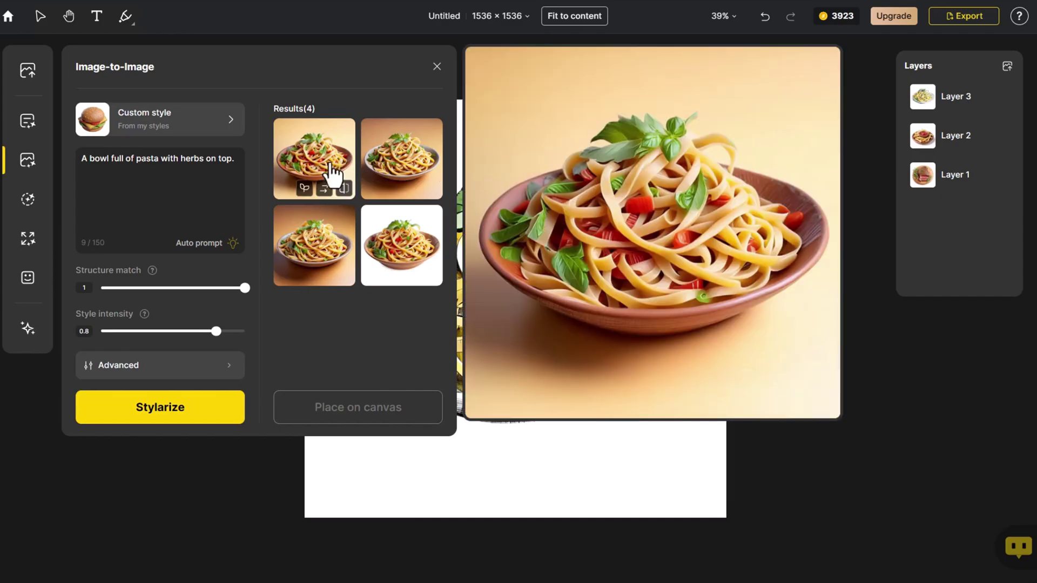
{"action": "left_click", "coordinate": [390, 244]}
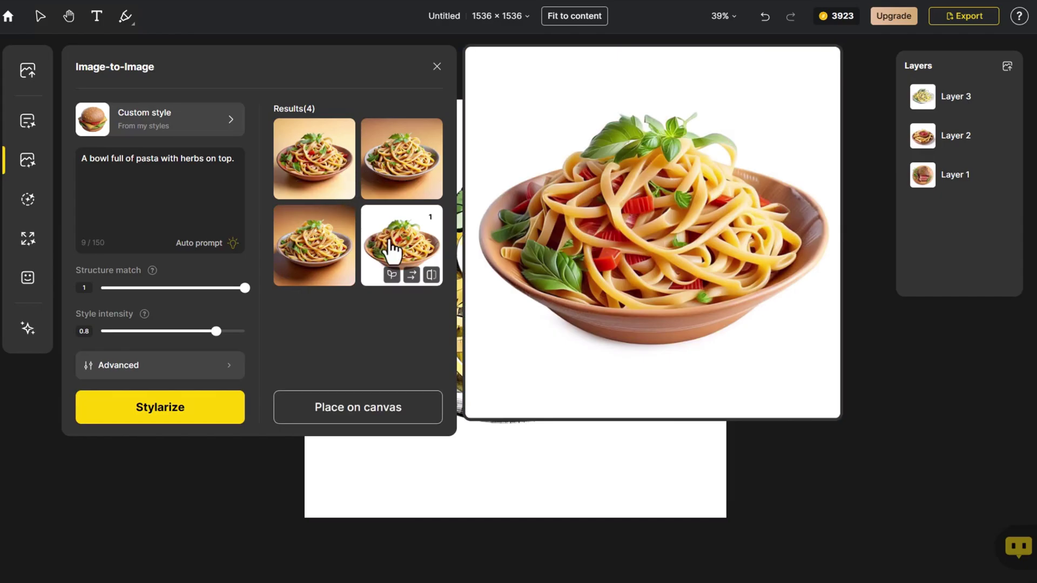
{"action": "left_click", "coordinate": [366, 408]}
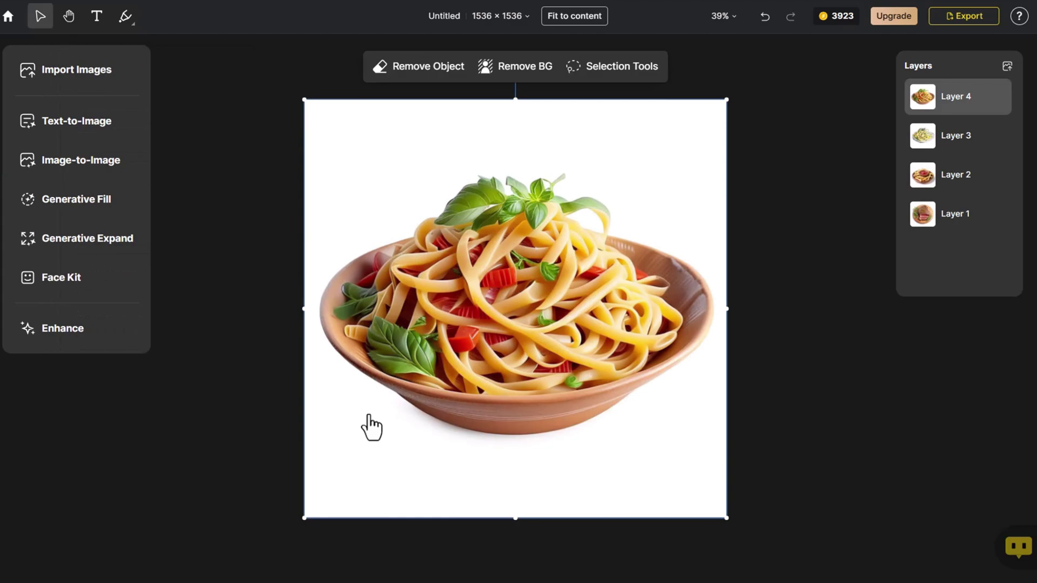
Step: Deselect the new pasta layer on the canvas
{"action": "left_click", "coordinate": [268, 346]}
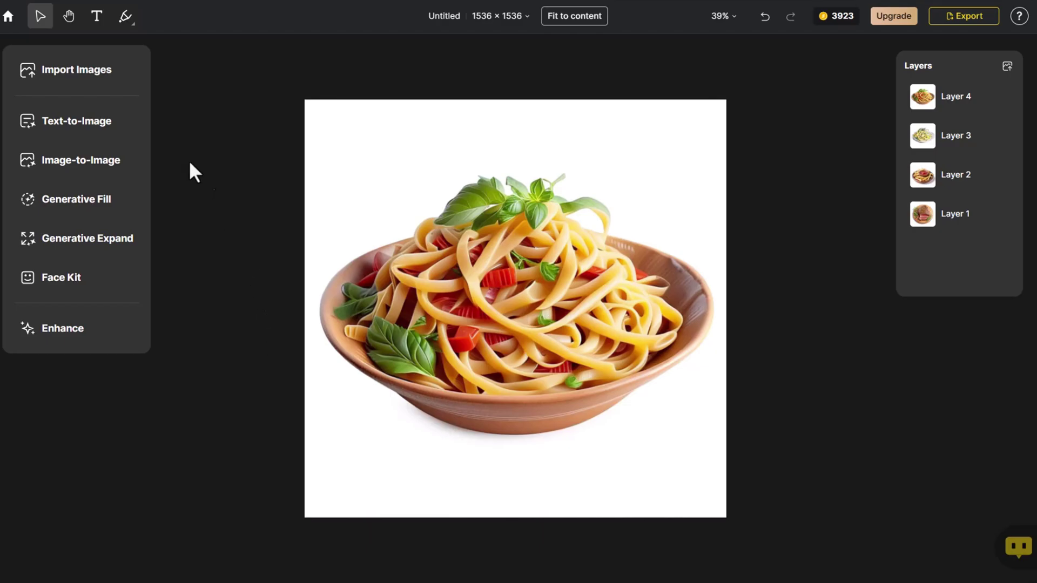
Step: Import the toy car image as Layer 5 and start a new custom style in Image-to-Image
{"action": "left_click", "coordinate": [118, 81]}
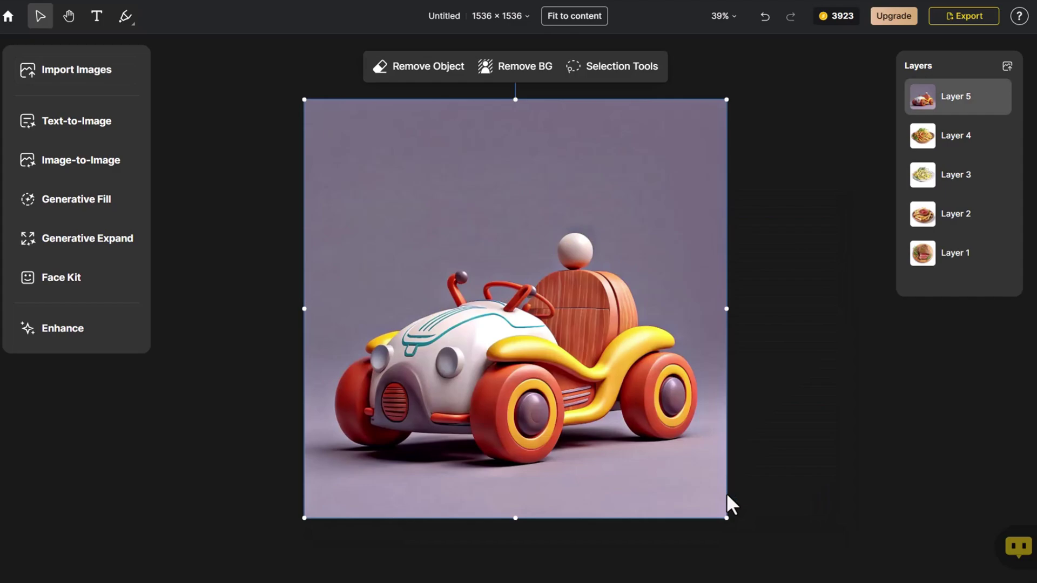
{"action": "left_click", "coordinate": [276, 337]}
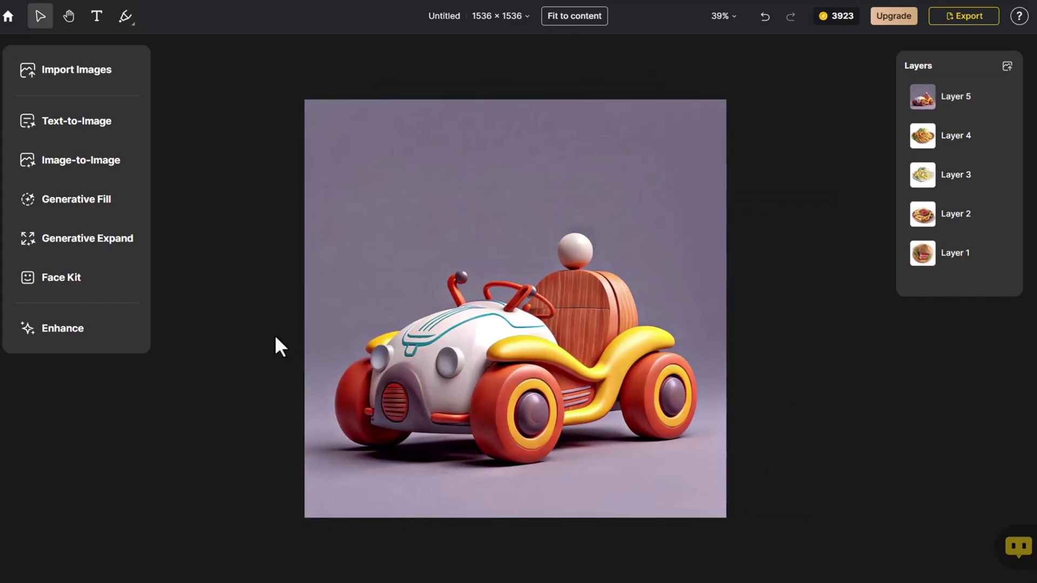
{"action": "left_click", "coordinate": [135, 165]}
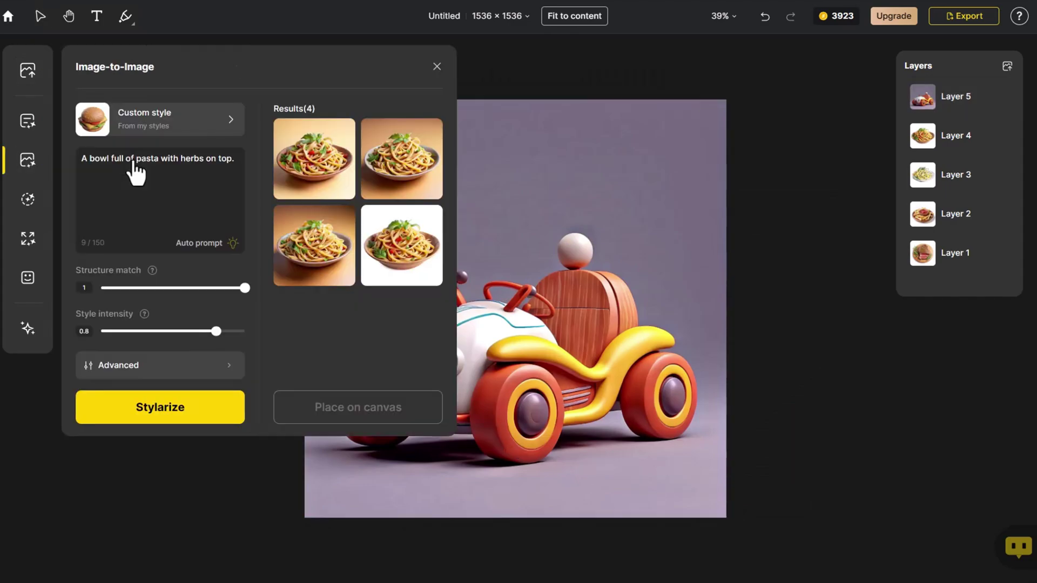
{"action": "left_click", "coordinate": [186, 126]}
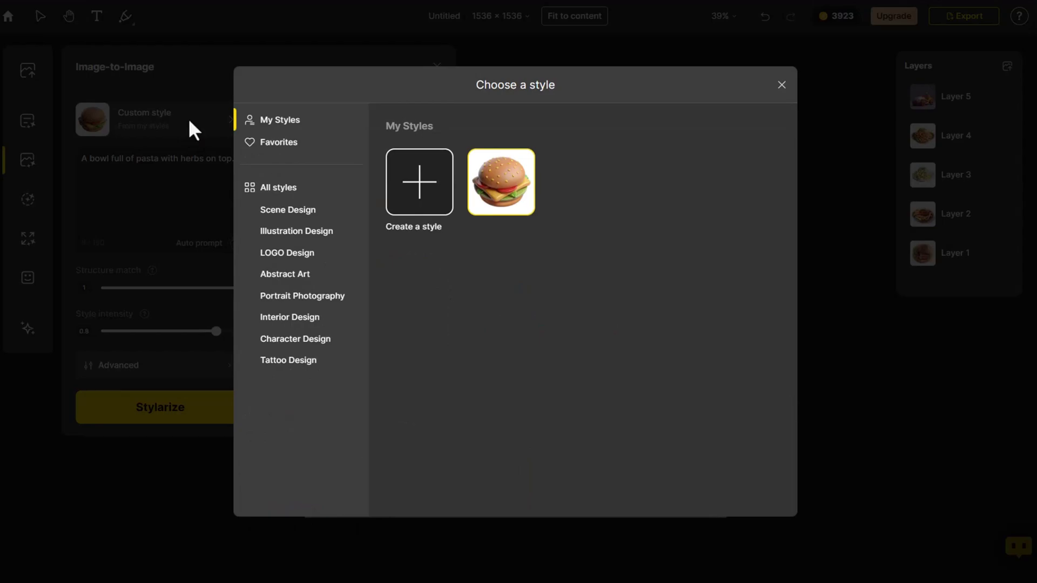
{"action": "left_click", "coordinate": [404, 195]}
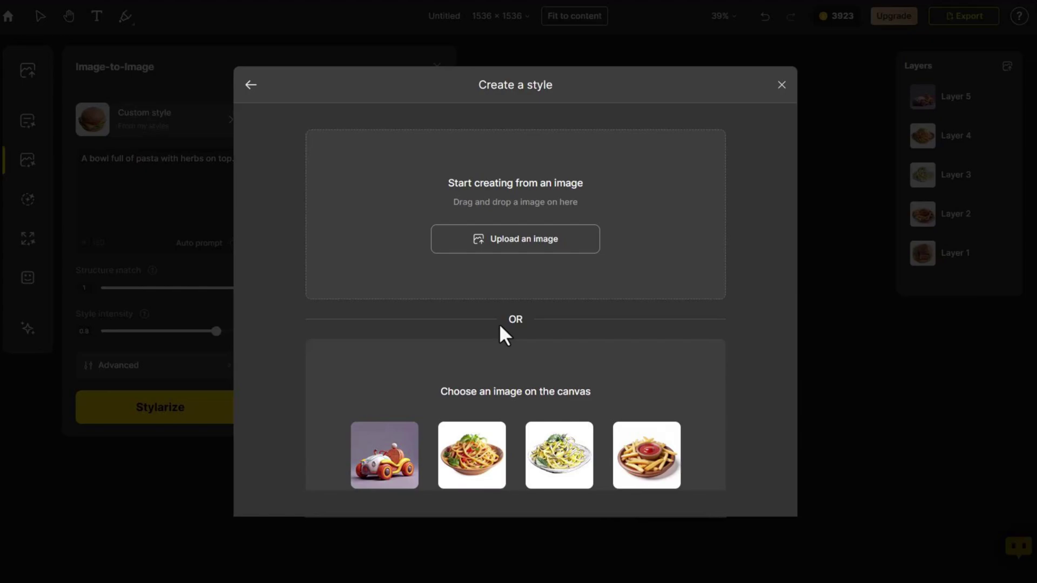
Step: Use the neon car image as the style, auto-generate a prompt, and set both sliders to 0.8
{"action": "left_click", "coordinate": [508, 246]}
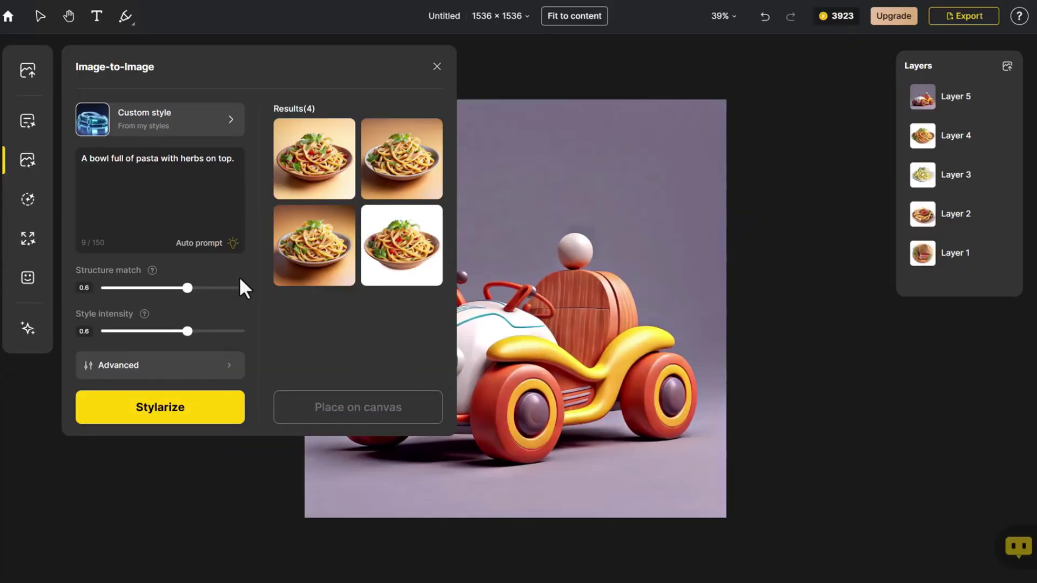
{"action": "left_click", "coordinate": [200, 243]}
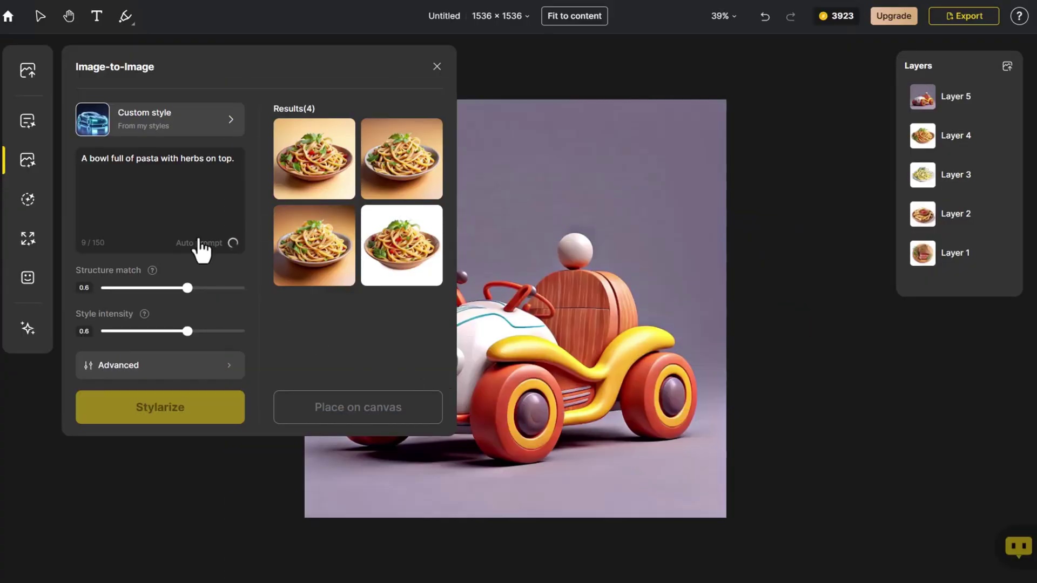
{"action": "left_click", "coordinate": [219, 288]}
{"action": "left_click", "coordinate": [219, 332]}
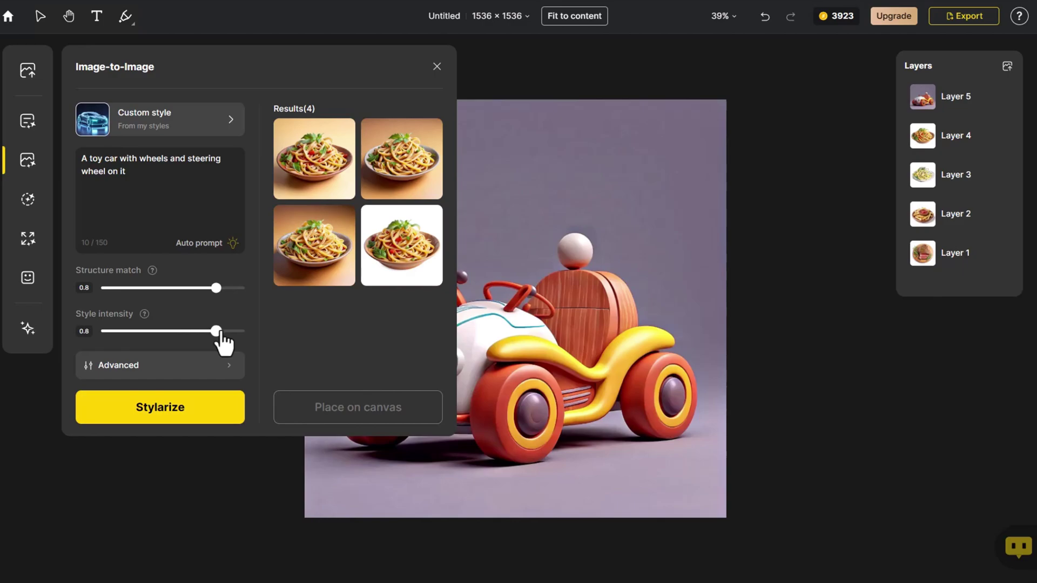
Step: Generate the neon versions and place the third result on the canvas as Layer 6
{"action": "left_click", "coordinate": [221, 409]}
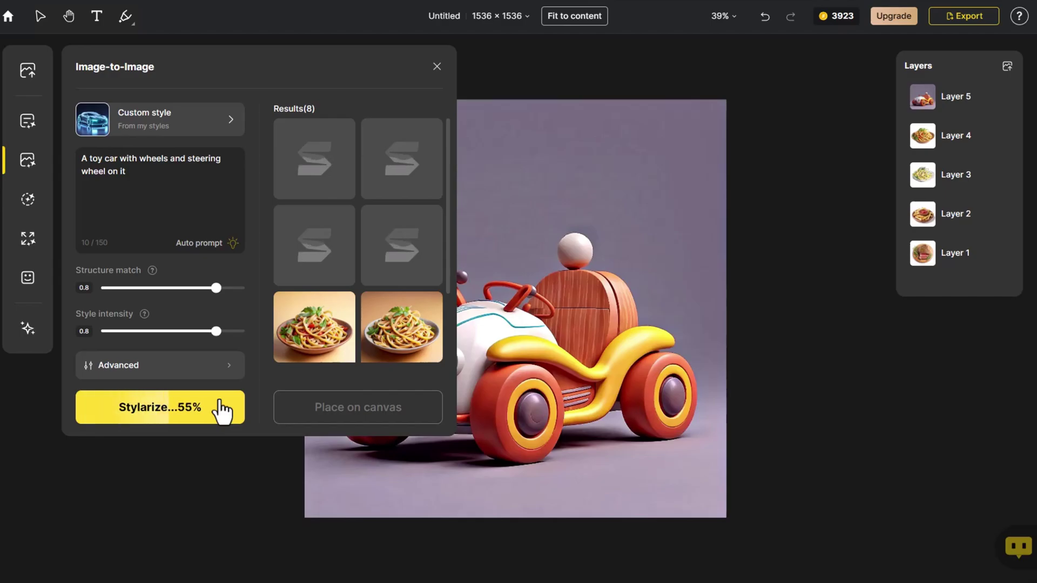
{"action": "mouse_move", "coordinate": [292, 270]}
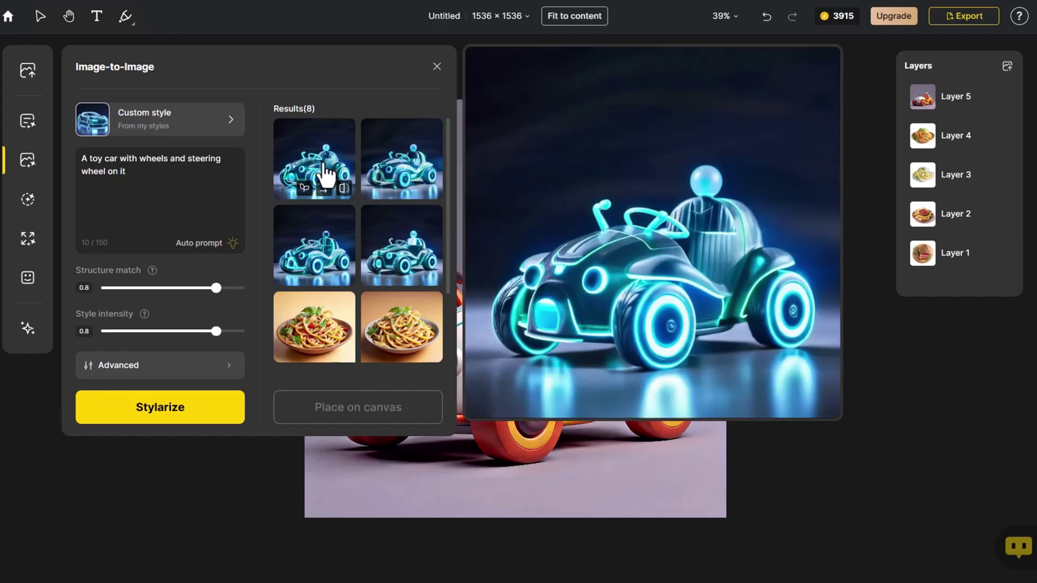
{"action": "left_click", "coordinate": [323, 254]}
{"action": "left_click", "coordinate": [358, 411]}
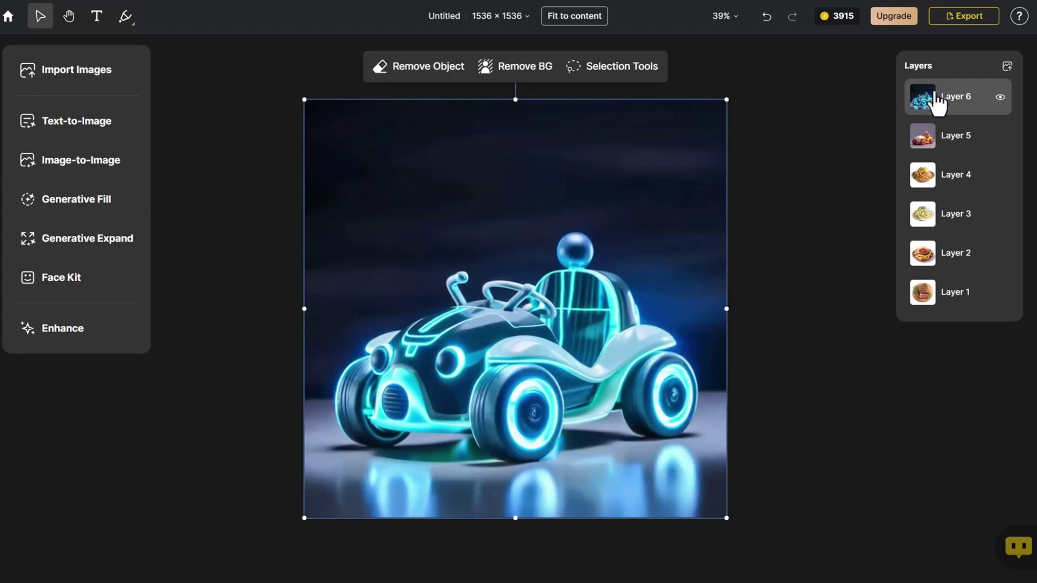
Step: Hide Layers 2–6, then make the fries, realistic pasta and neon car layers visible again
{"action": "left_click", "coordinate": [967, 254], "text": "shift"}
{"action": "right_click", "coordinate": [967, 257]}
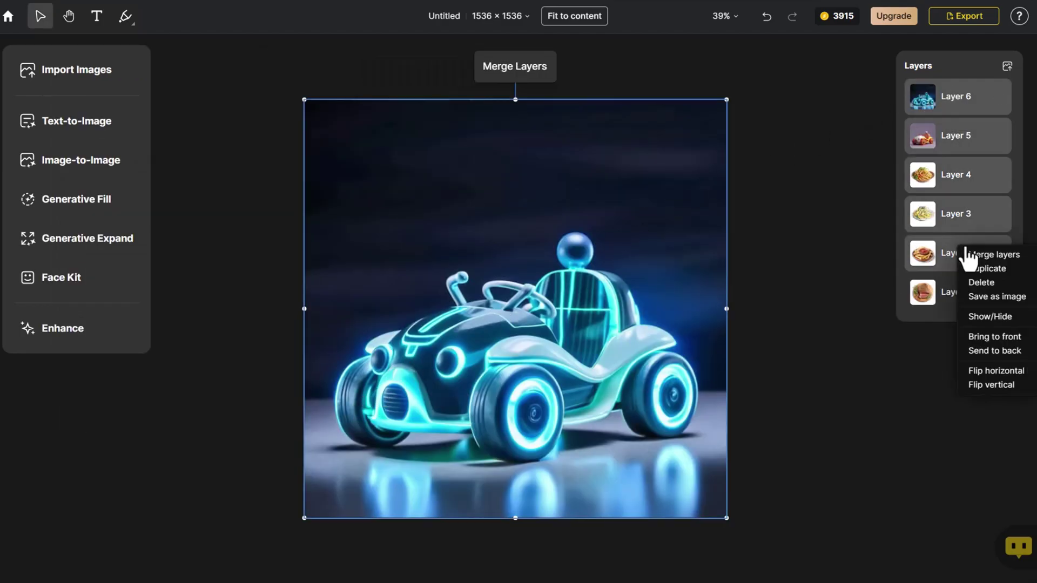
{"action": "left_click", "coordinate": [991, 316]}
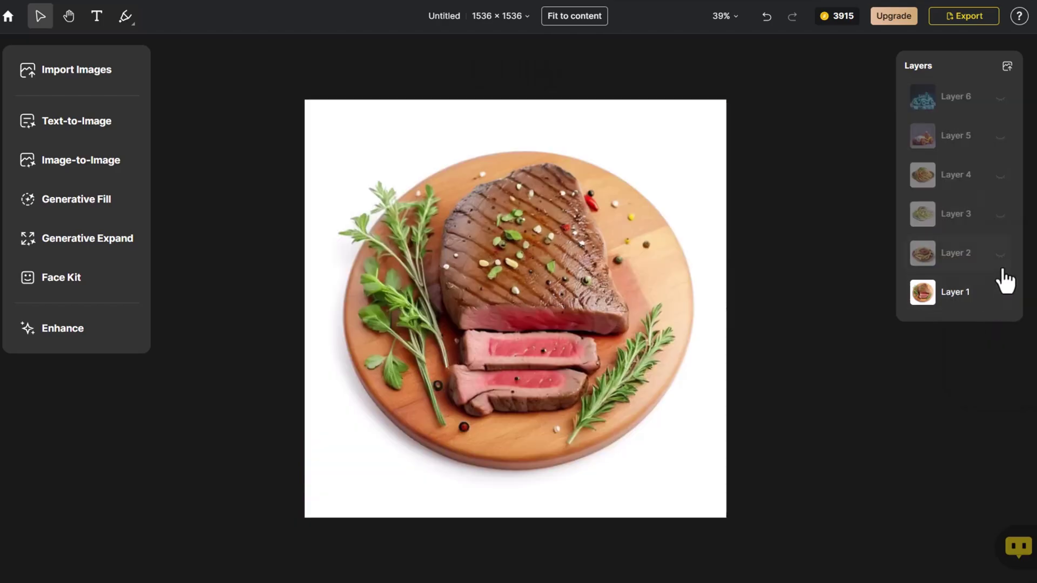
{"action": "left_click", "coordinate": [1000, 255]}
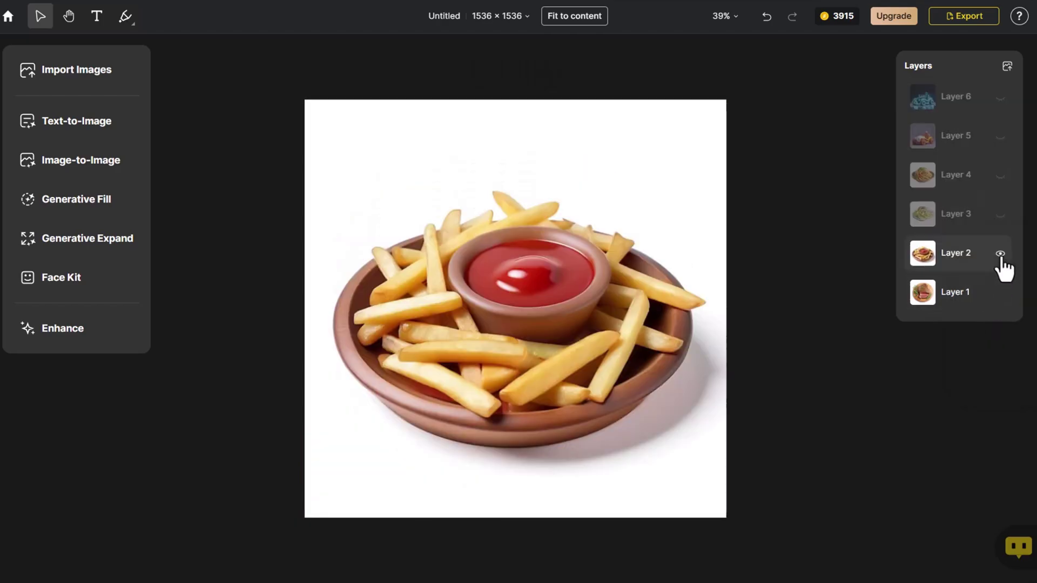
{"action": "left_click", "coordinate": [1000, 178]}
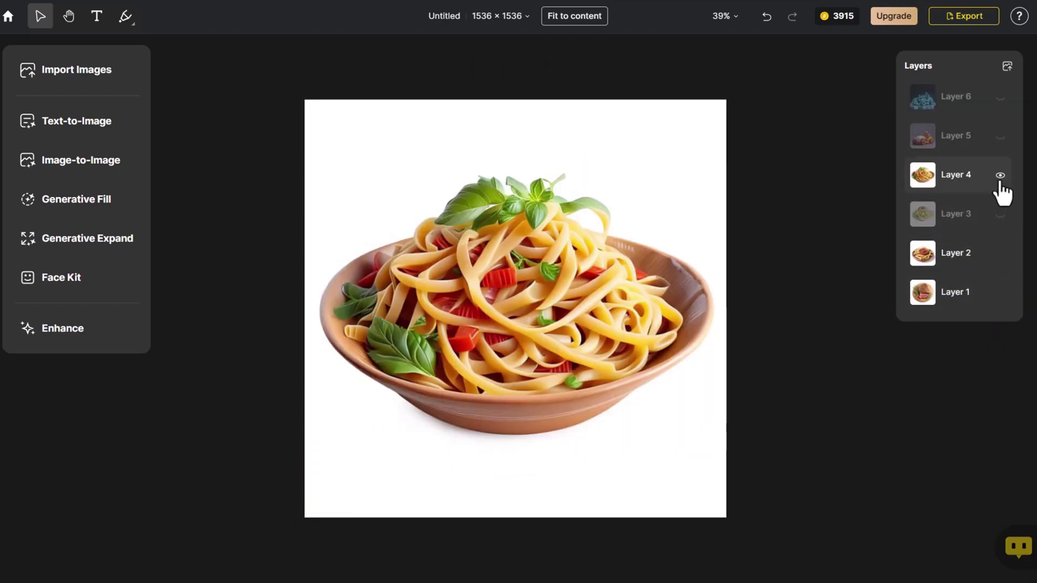
{"action": "left_click", "coordinate": [1001, 98]}
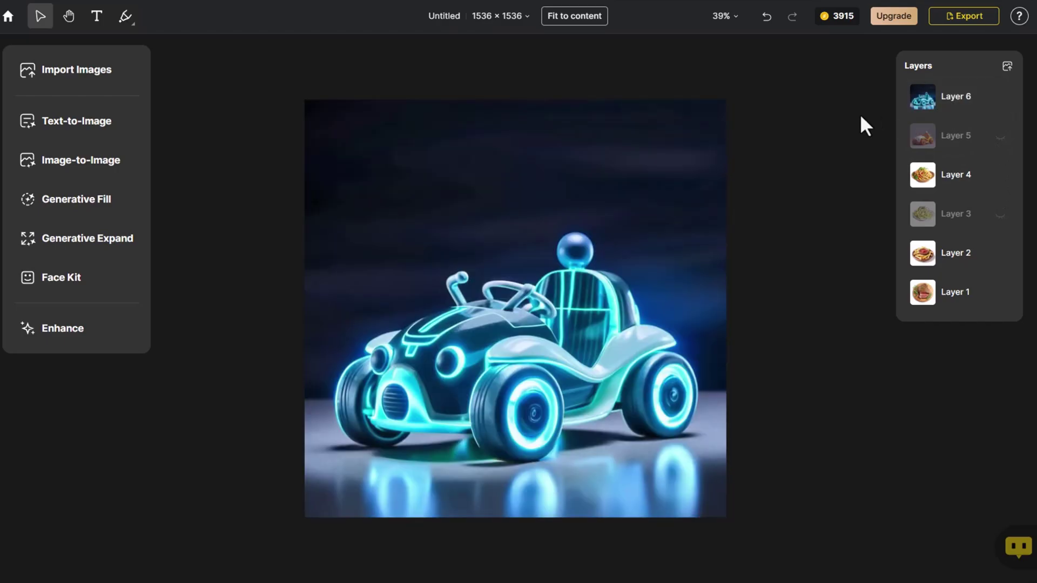
Step: Export the canvas as a PNG at 1× upscale
{"action": "left_click", "coordinate": [951, 18]}
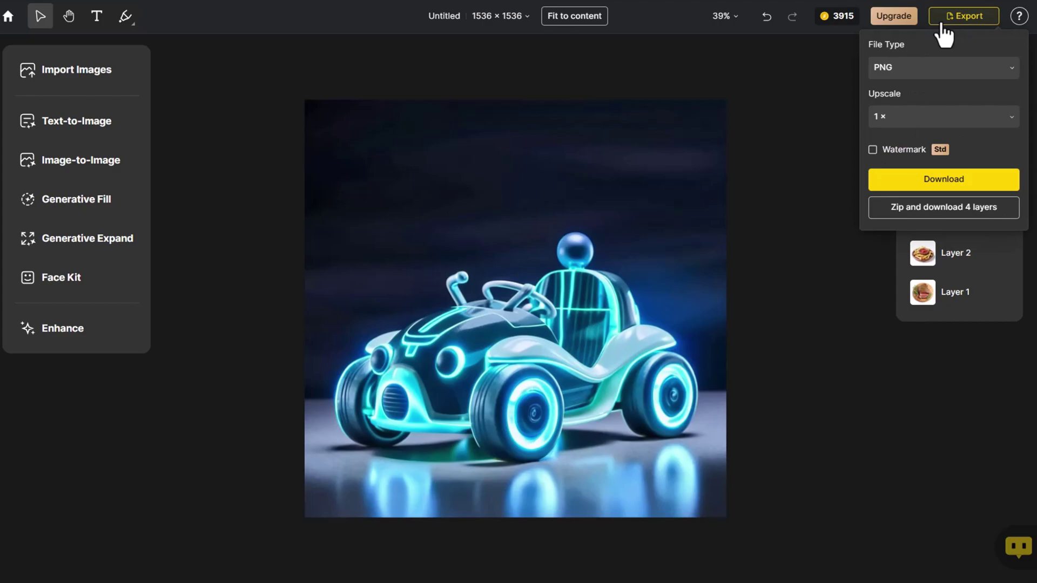
{"action": "left_click", "coordinate": [920, 119]}
{"action": "left_click", "coordinate": [914, 119]}
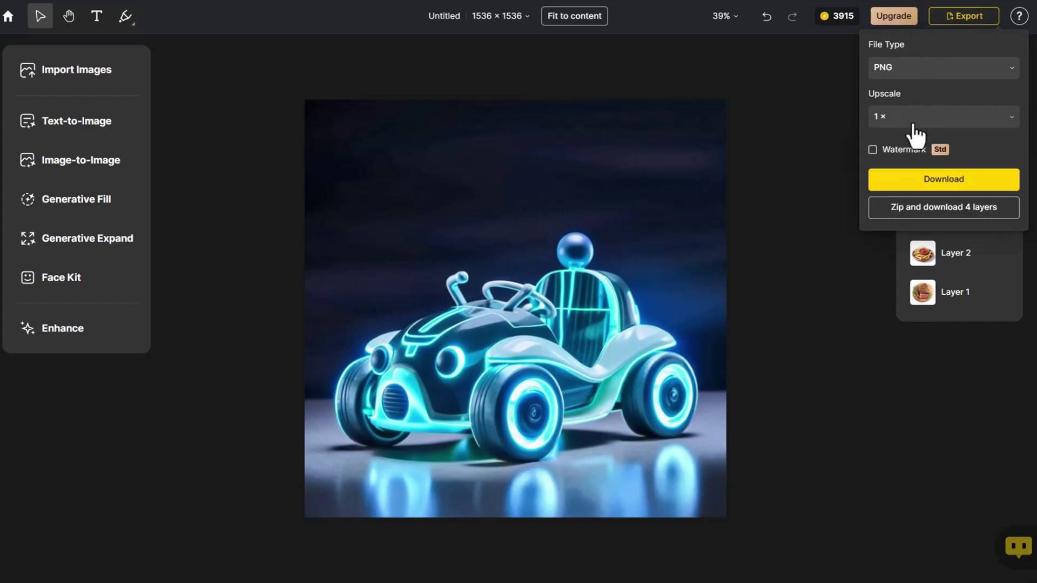